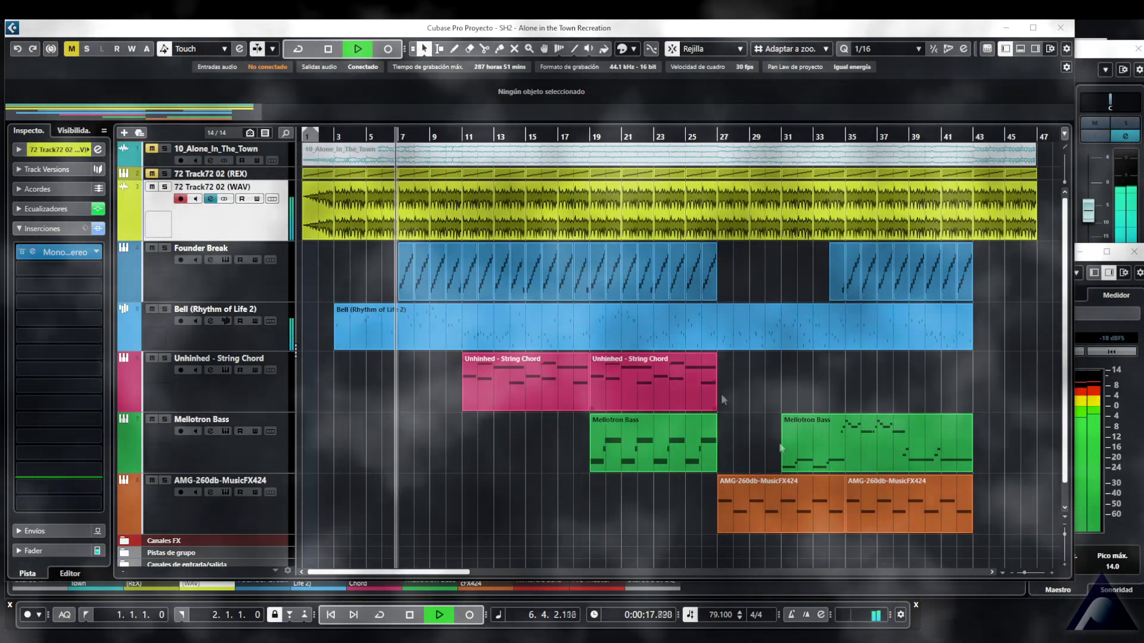
Check the master meter in the MixConsole during playback, collapse the channels' inserts rack, and return to the project window
left_click(1100, 425)
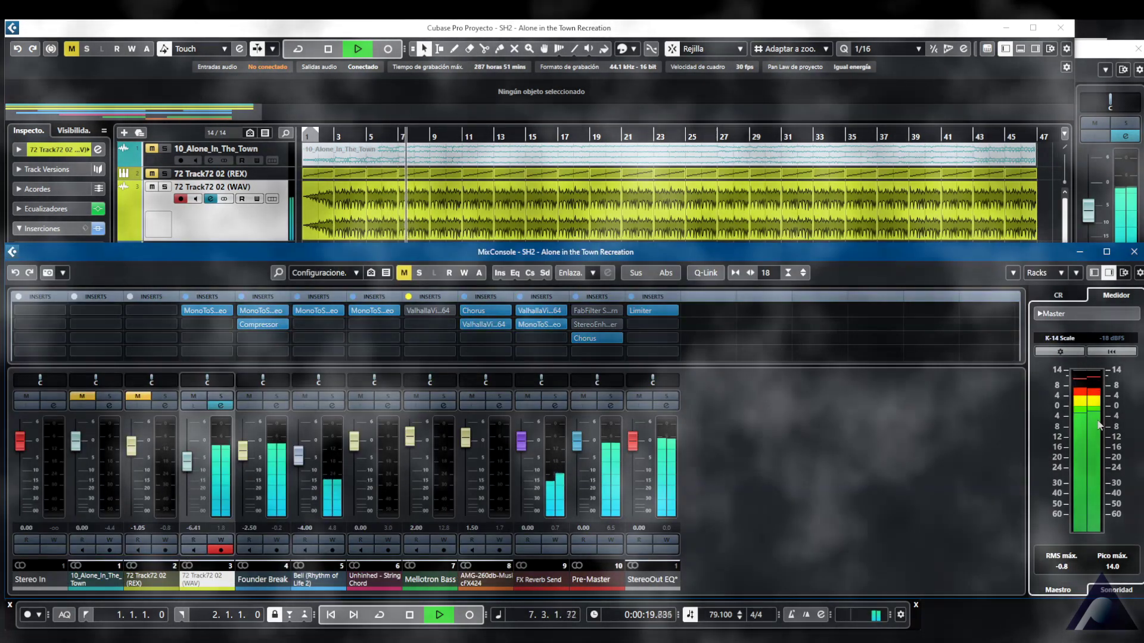
left_click(649, 297)
left_click(781, 435)
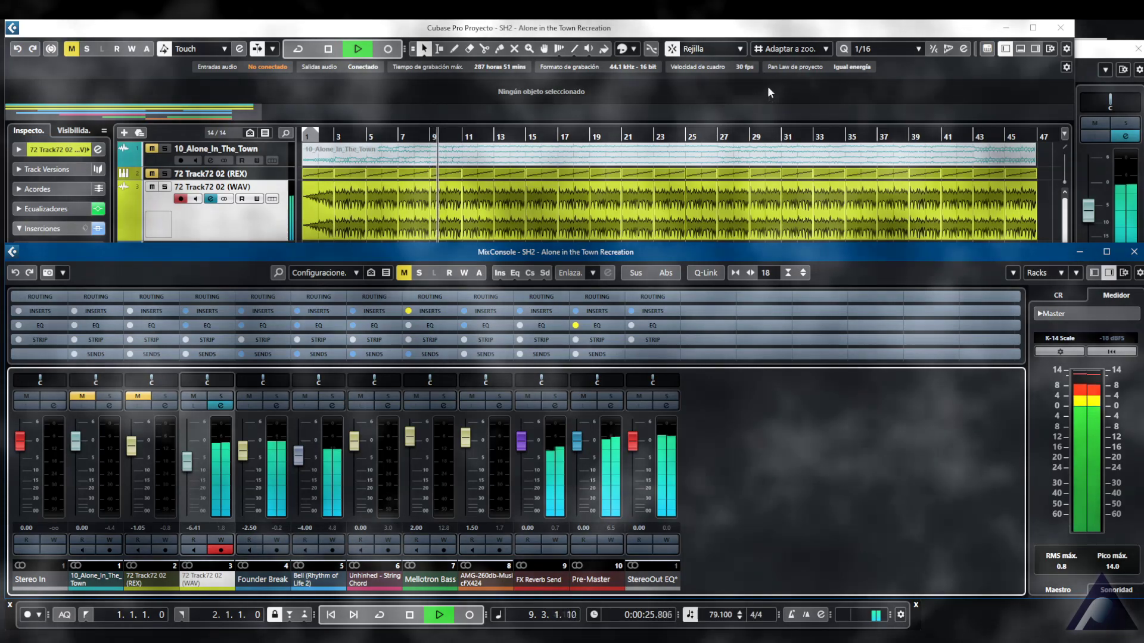
left_click(884, 77)
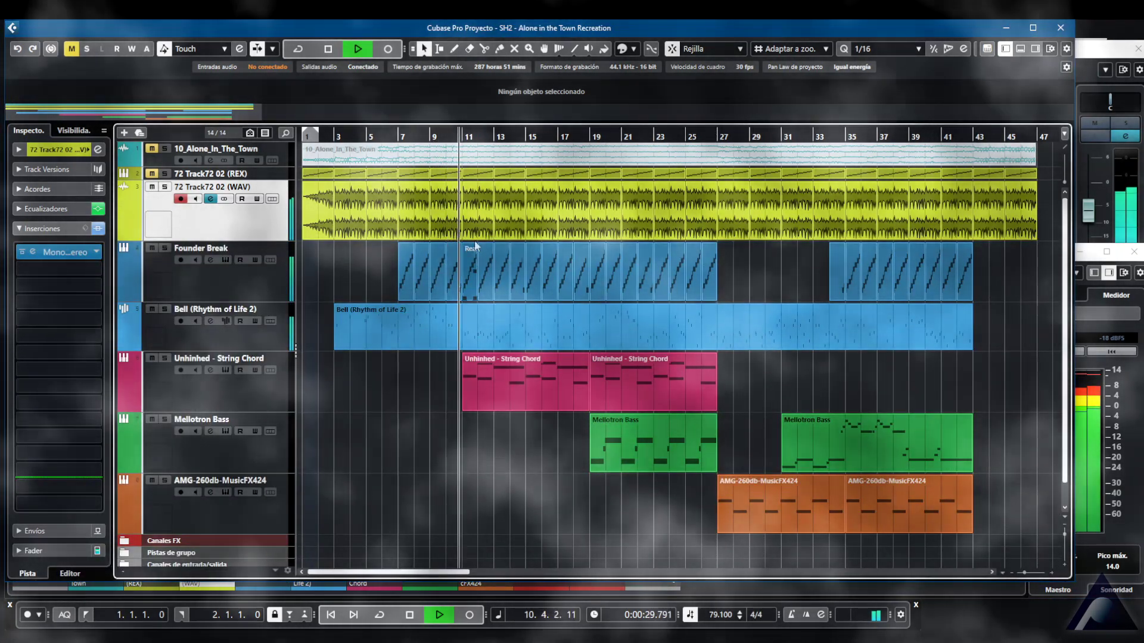
View the 72 Track72 02 audio event at bar 11 in the sample editor, close it, and select the Founder Break part at bar 13
double_click(475, 216)
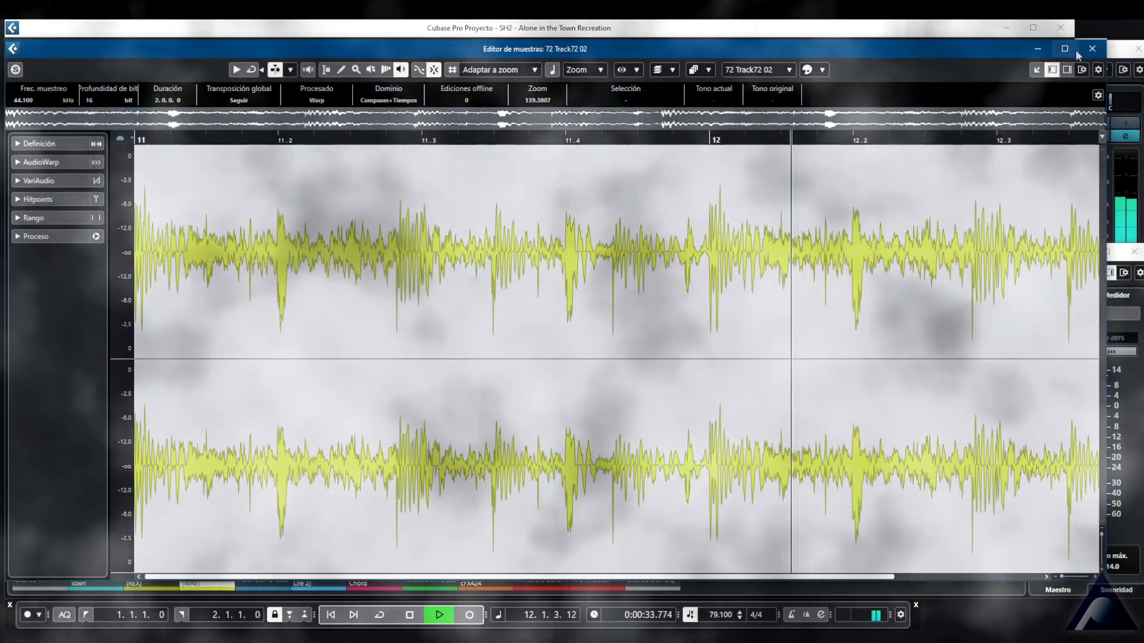
left_click(1092, 49)
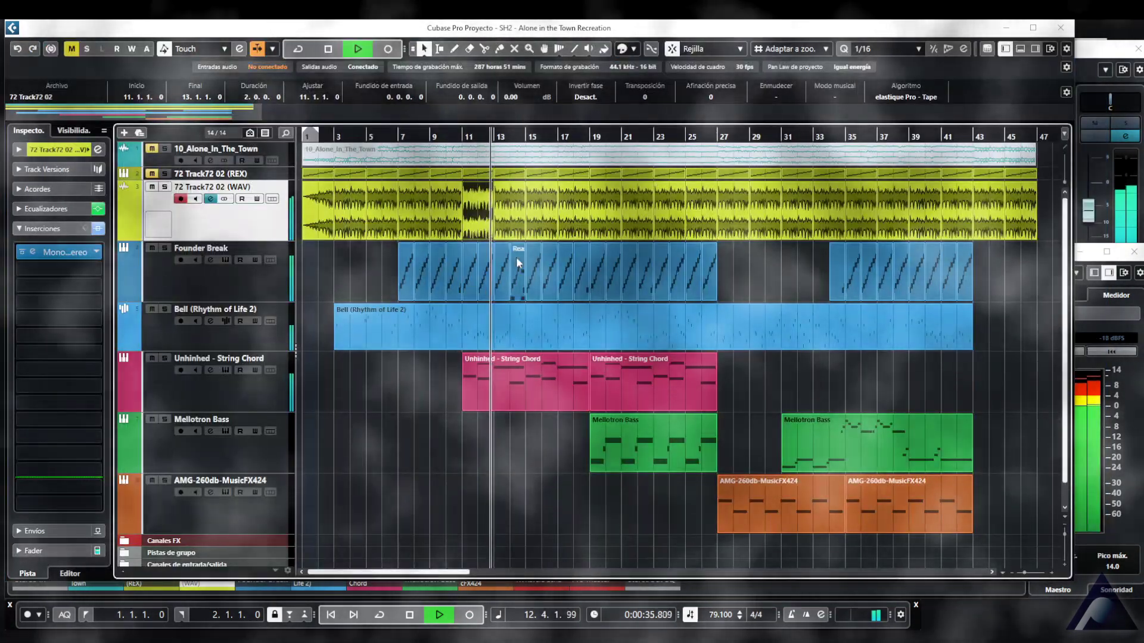
left_click(502, 267)
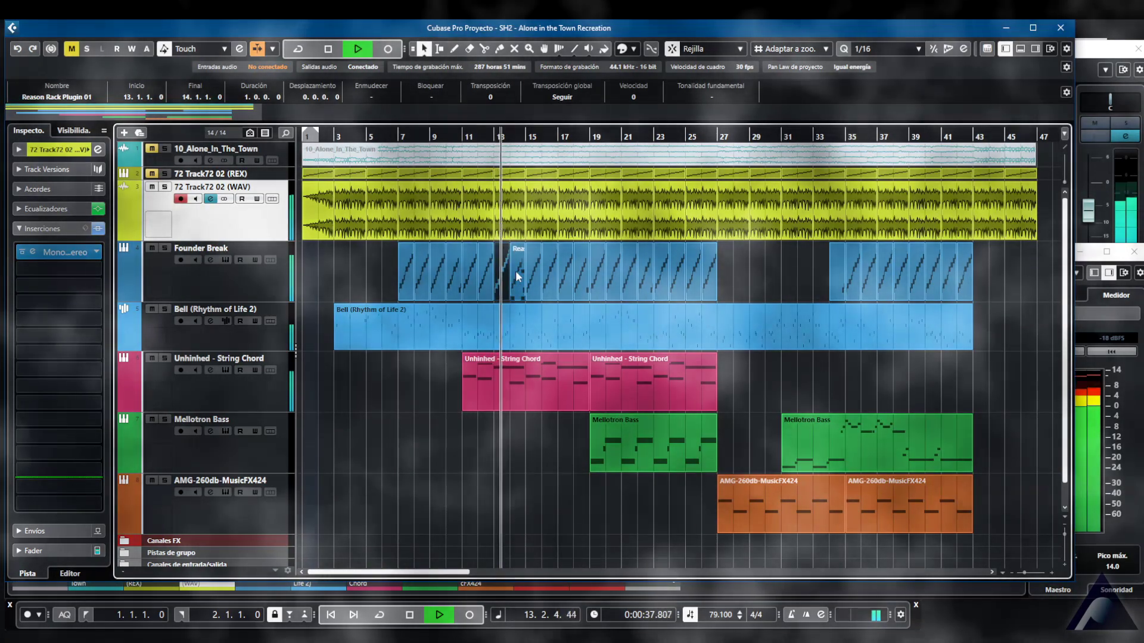
Examine the notes of the Bell (Rhythm of Life 2) part in the key editor and return to the project window
left_click(512, 324)
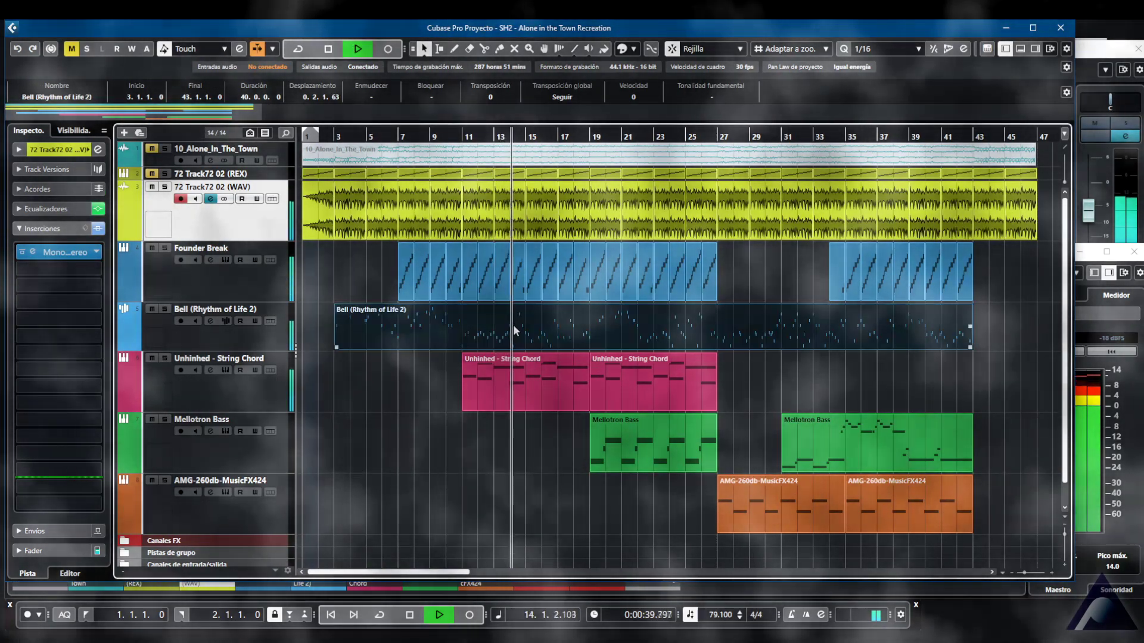
double_click(530, 322)
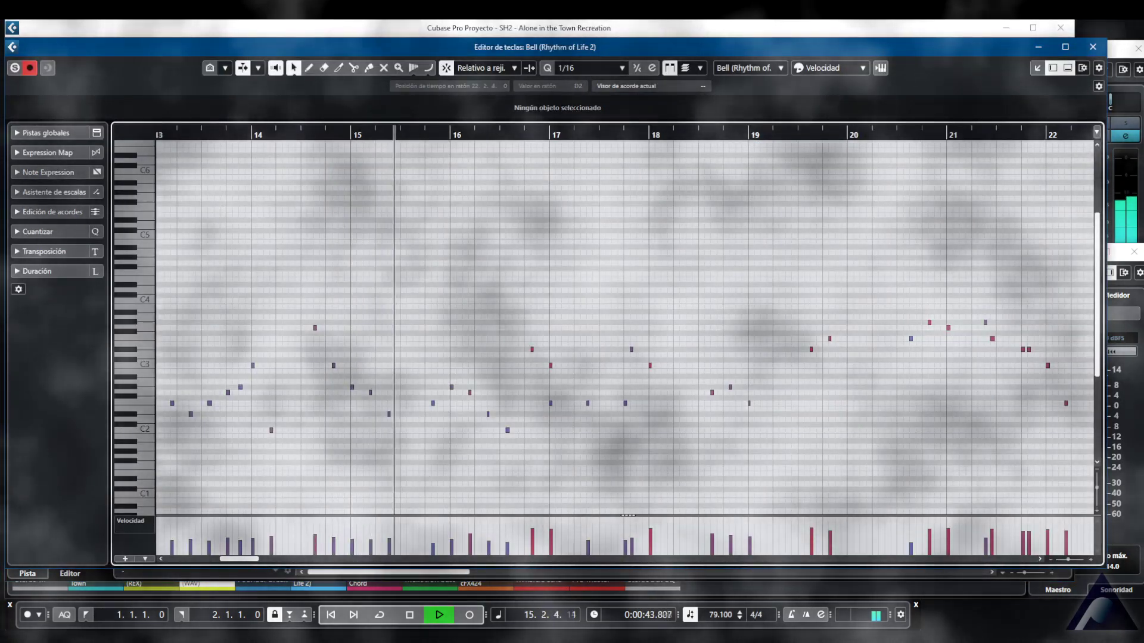
left_click_drag(1099, 257, 1093, 289)
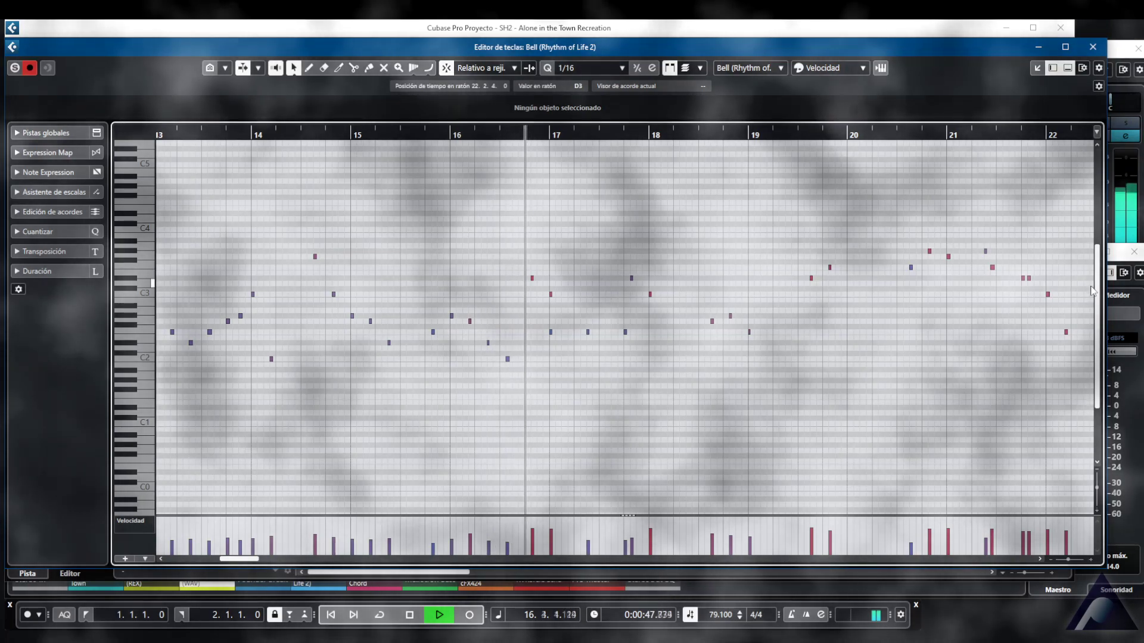
left_click(955, 29)
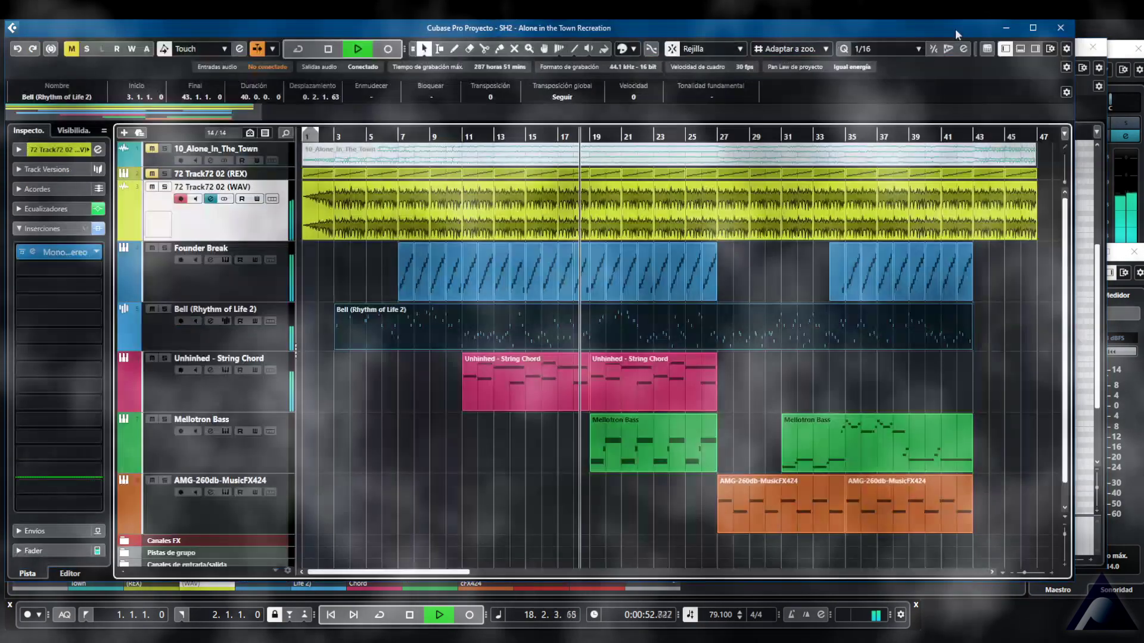
Examine the notes of the Mellotron Bass part starting at bar 19 in the key editor and return to the project window
left_click(667, 417)
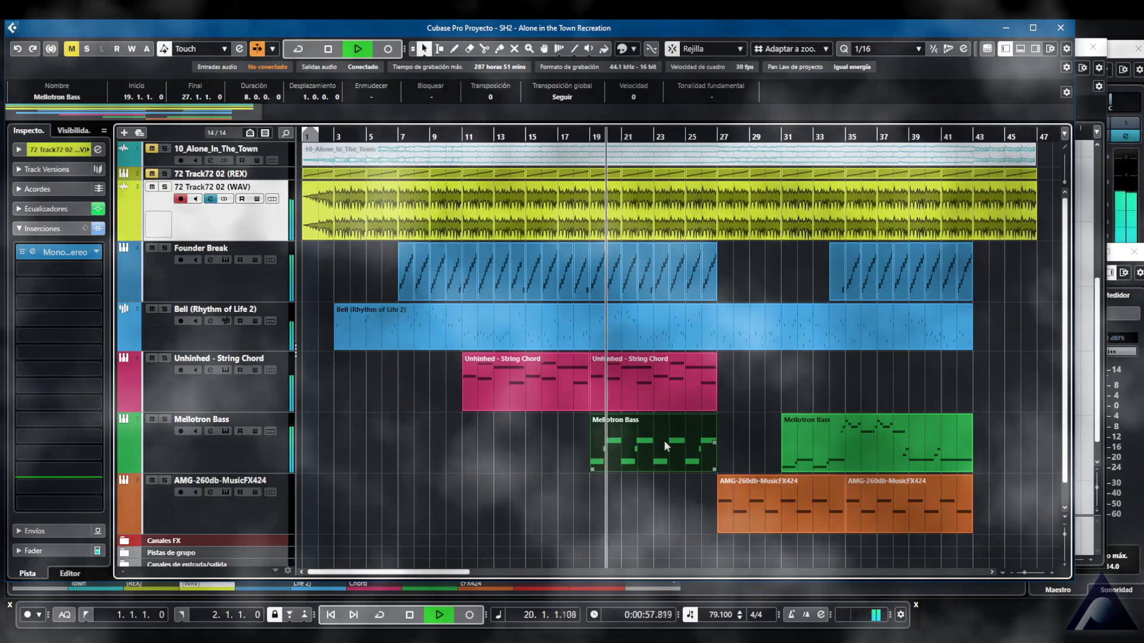
double_click(664, 441)
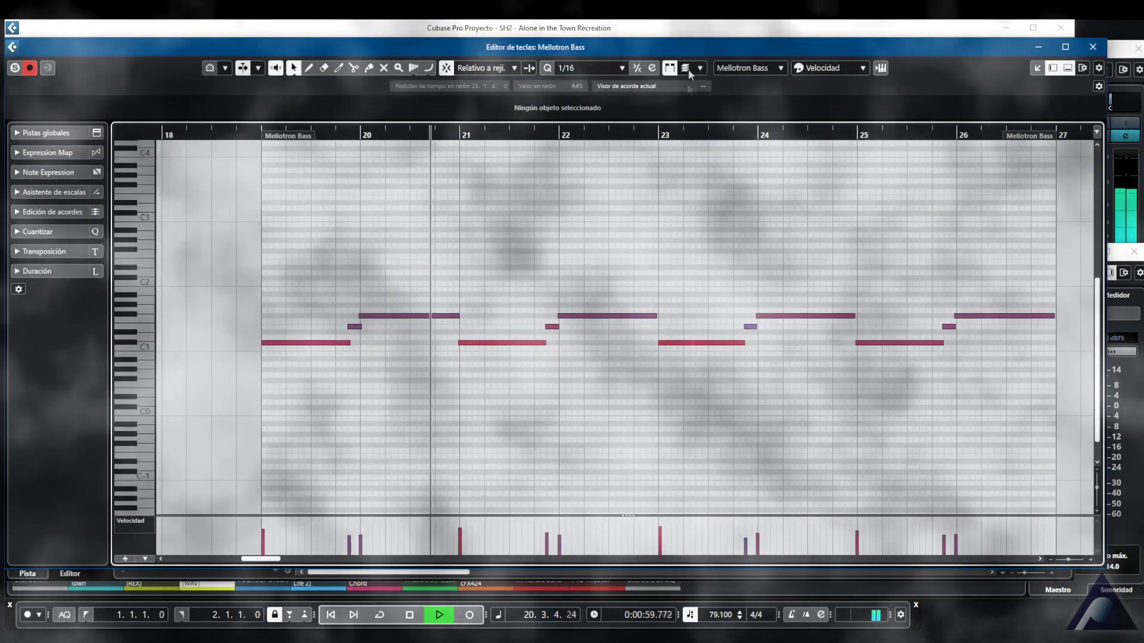
left_click(691, 36)
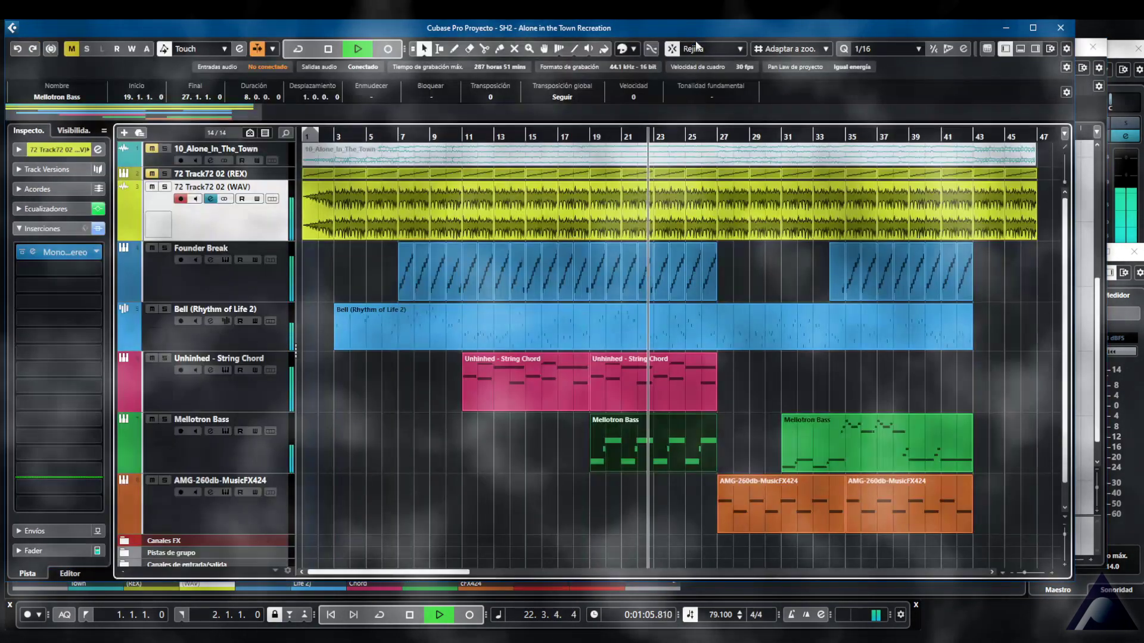
Examine the notes of the second Unhinhed - String Chord part in the key editor and return to the project window
left_click(678, 381)
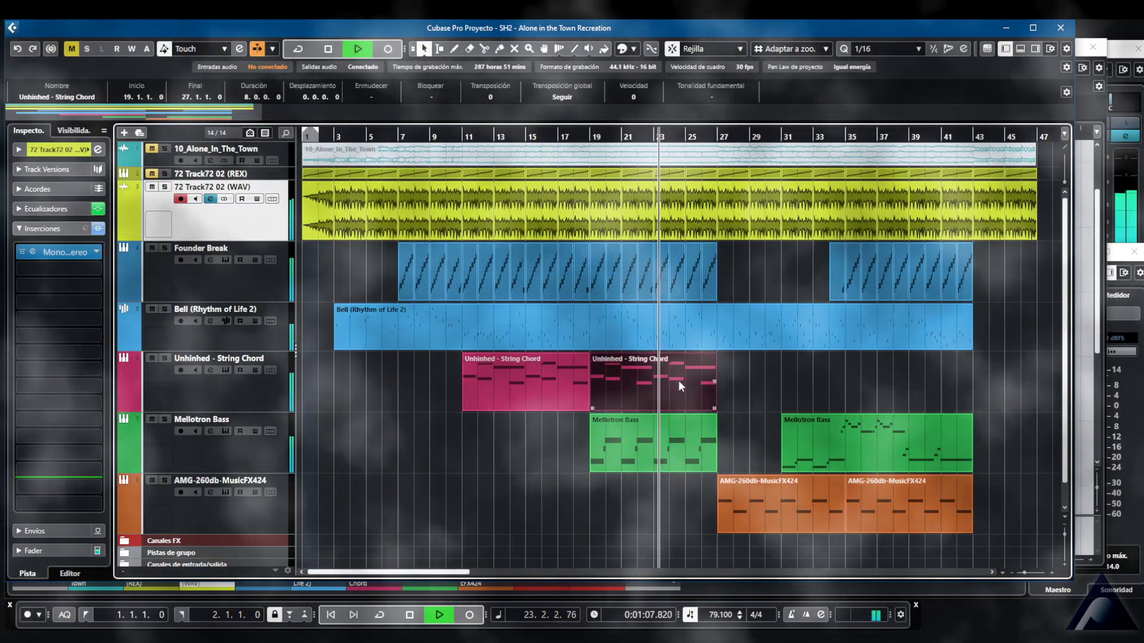
double_click(678, 380)
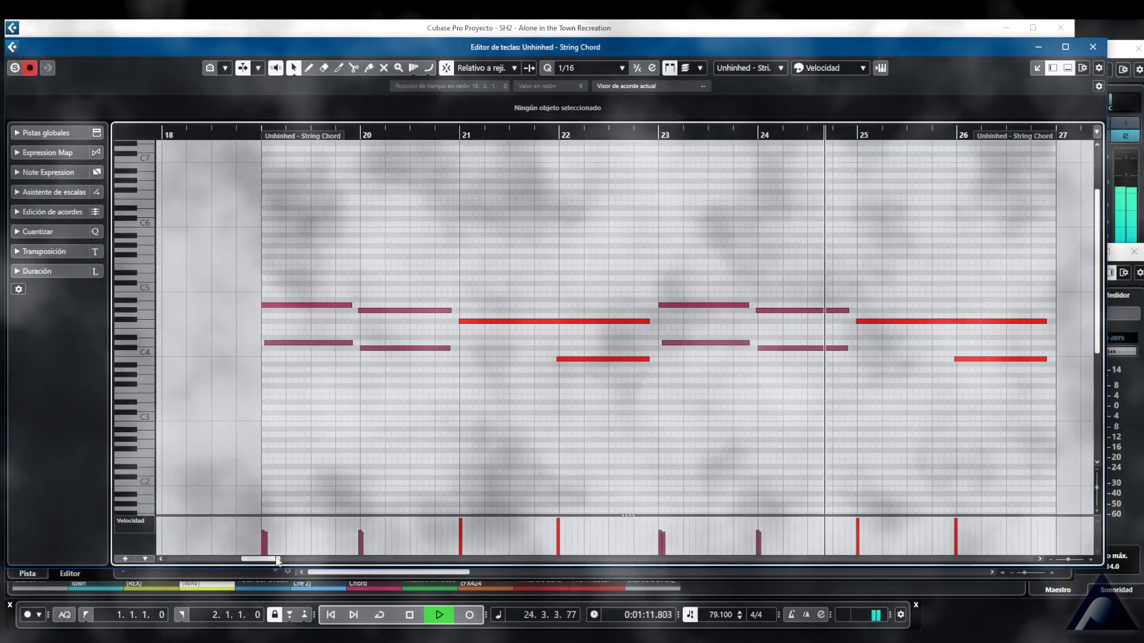
left_click_drag(277, 558, 281, 560)
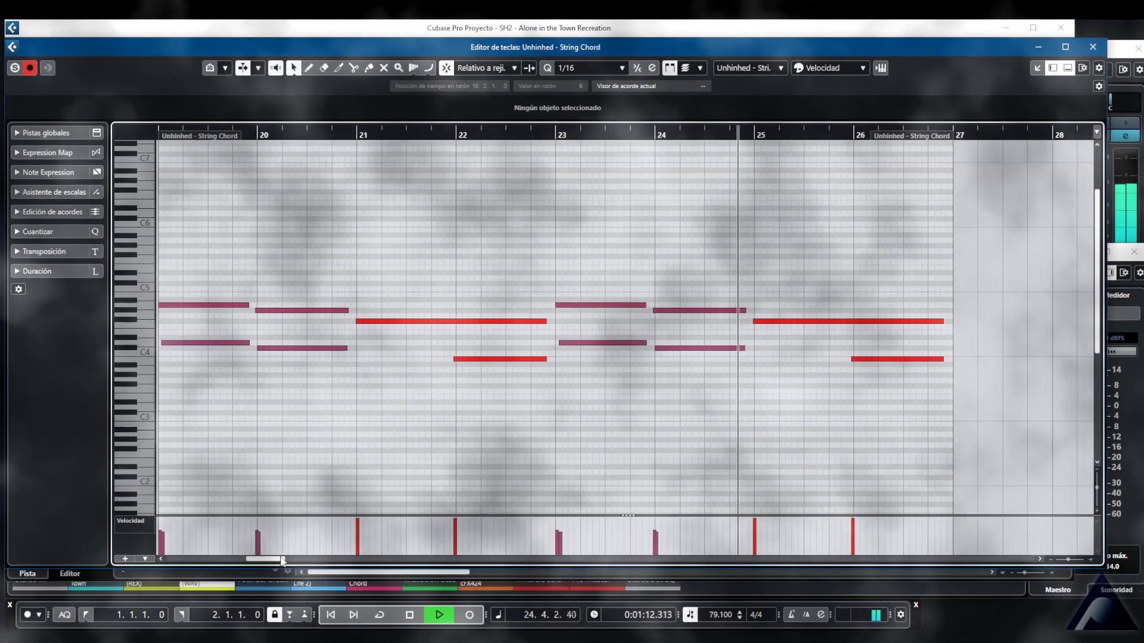
left_click(802, 33)
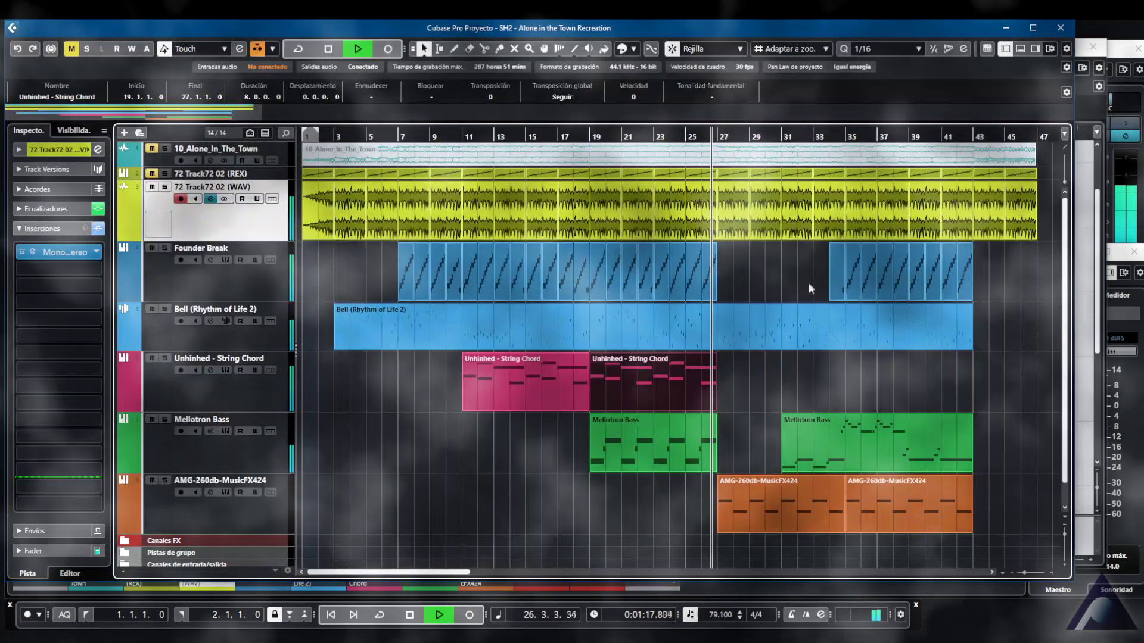
Examine the notes of the AMG-260db-MusicFX424 part starting at bar 27 in the key editor and return to the project window
left_click(753, 512)
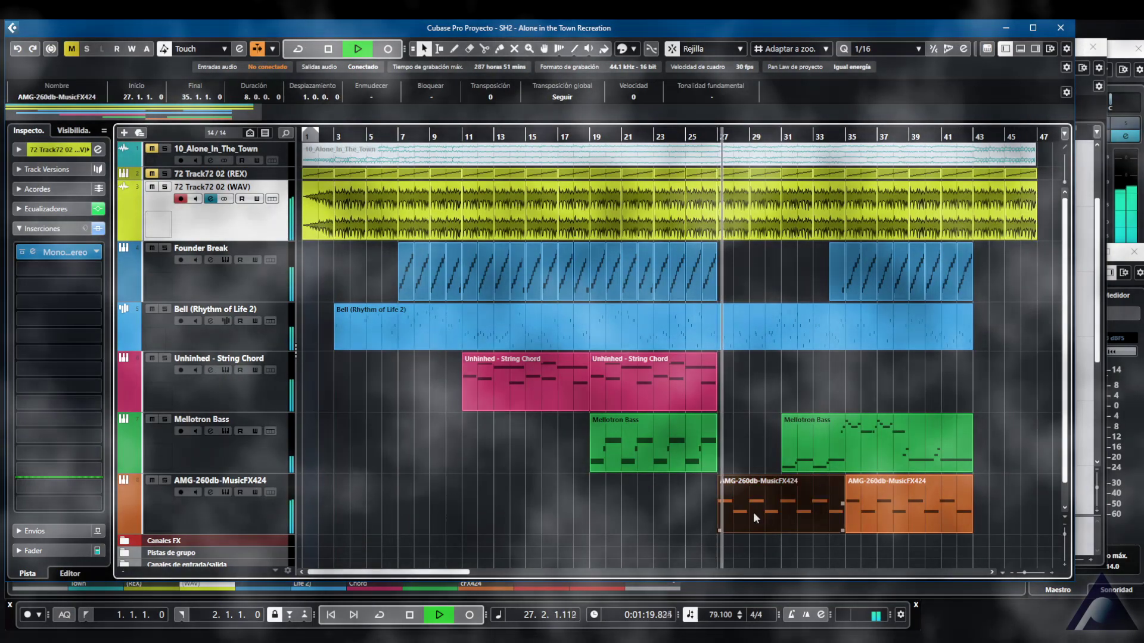
double_click(753, 512)
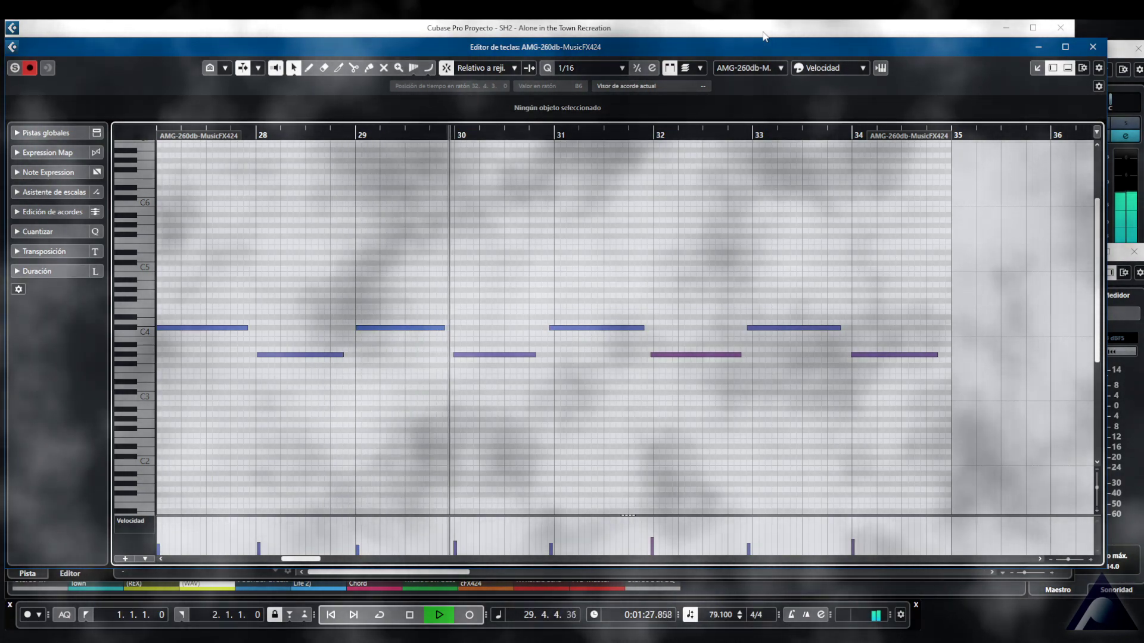
key("Escape")
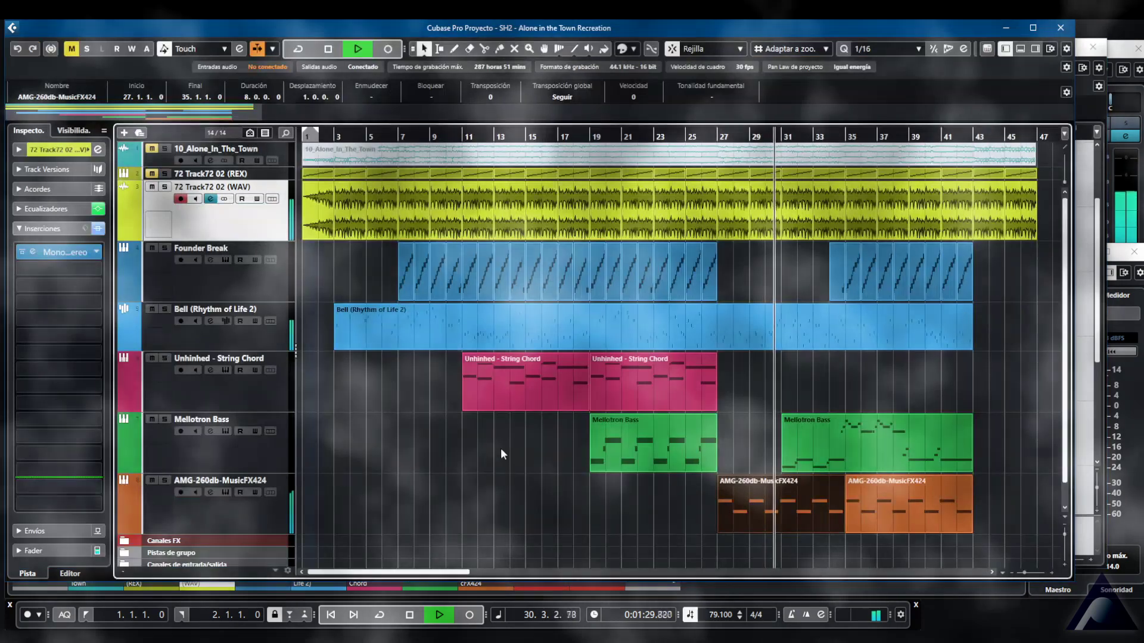
Select the AMG-260db-MusicFX424 track, close the leftover key editor, and bring the MixConsole forward to check the master meter
left_click(285, 515)
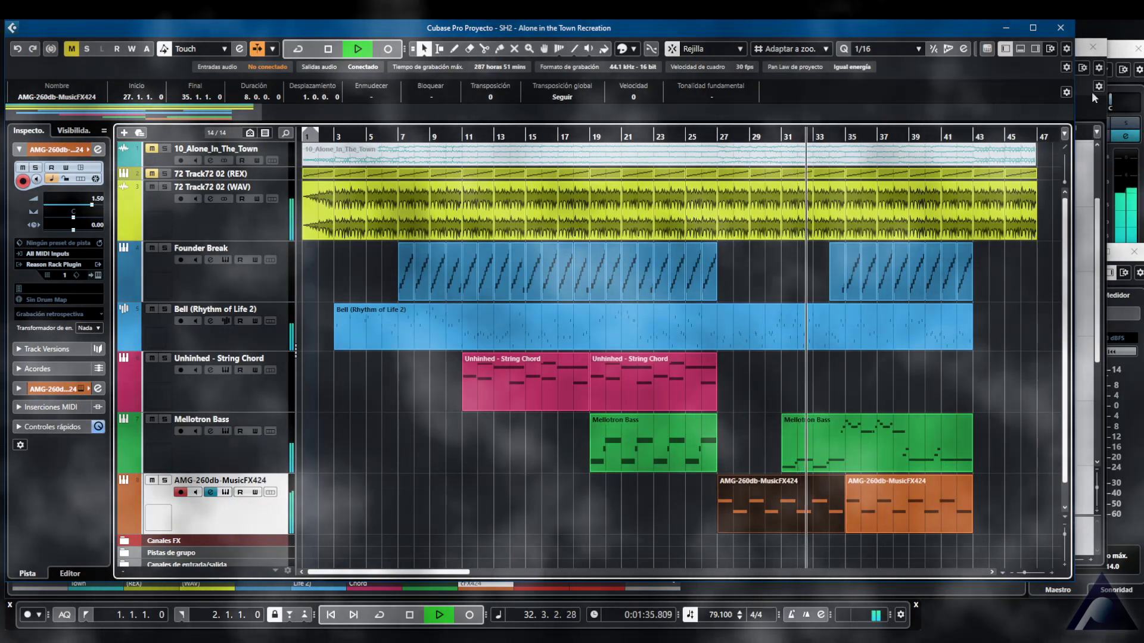
left_click(1096, 46)
left_click(1099, 396)
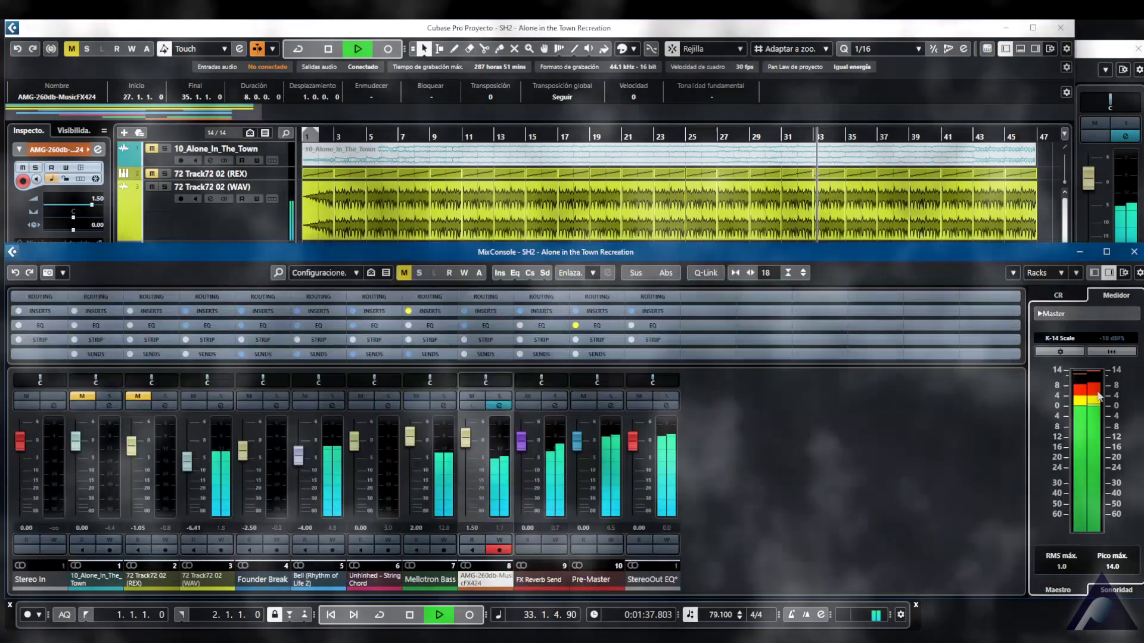
Compare the inserts and equaliser curves of the StereoOut EQ and Pre-Master channels in the channel settings
left_click(666, 477)
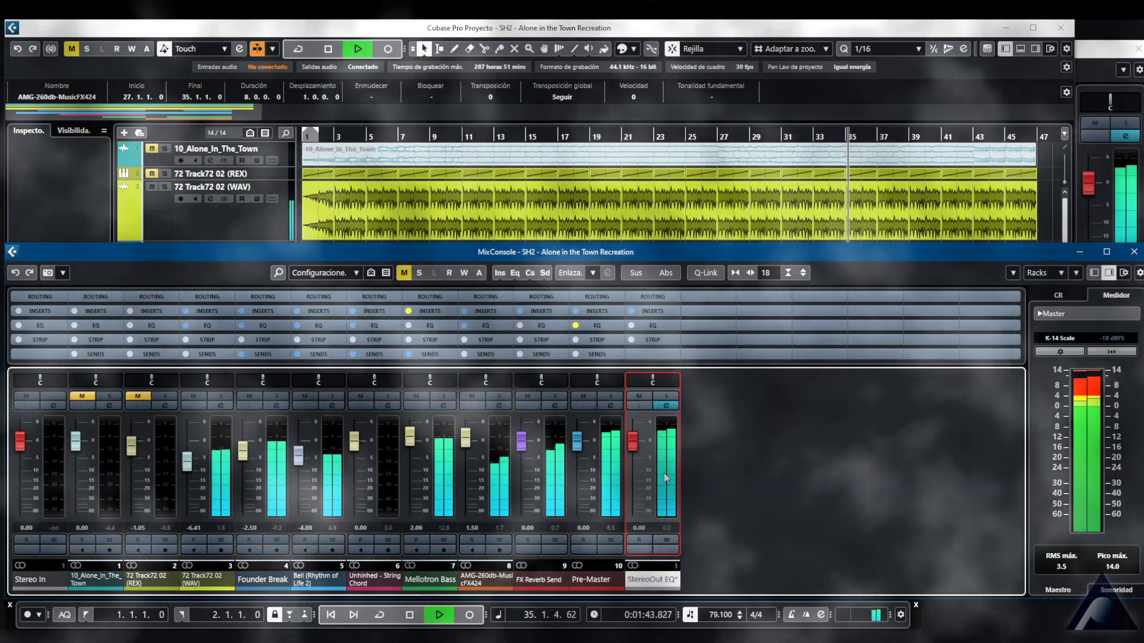
left_click(1133, 179)
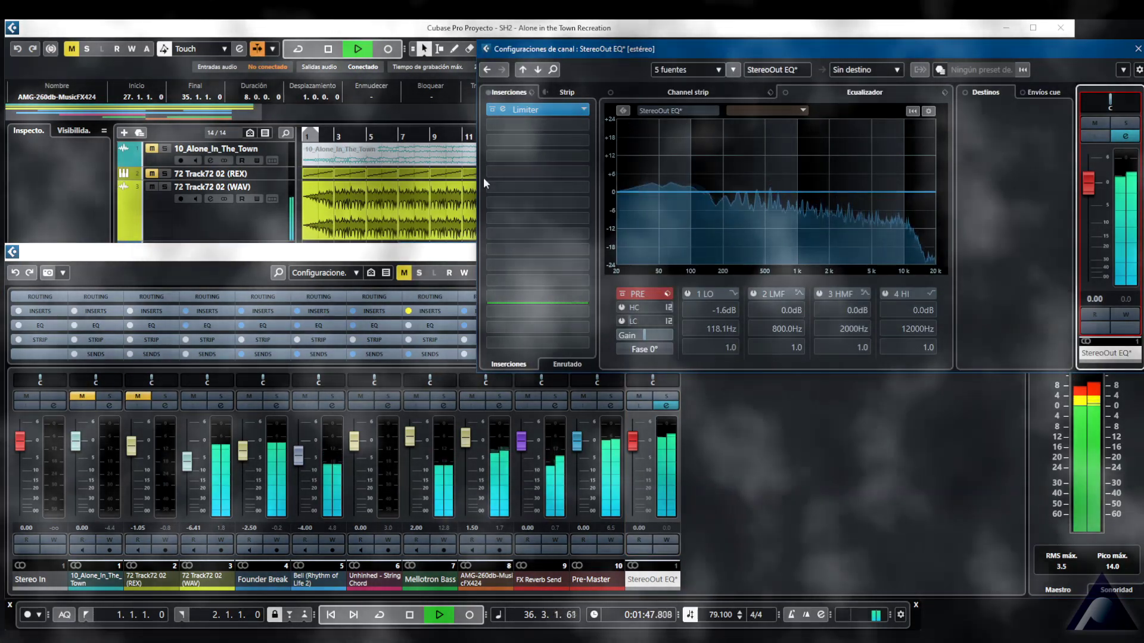
left_click(611, 485)
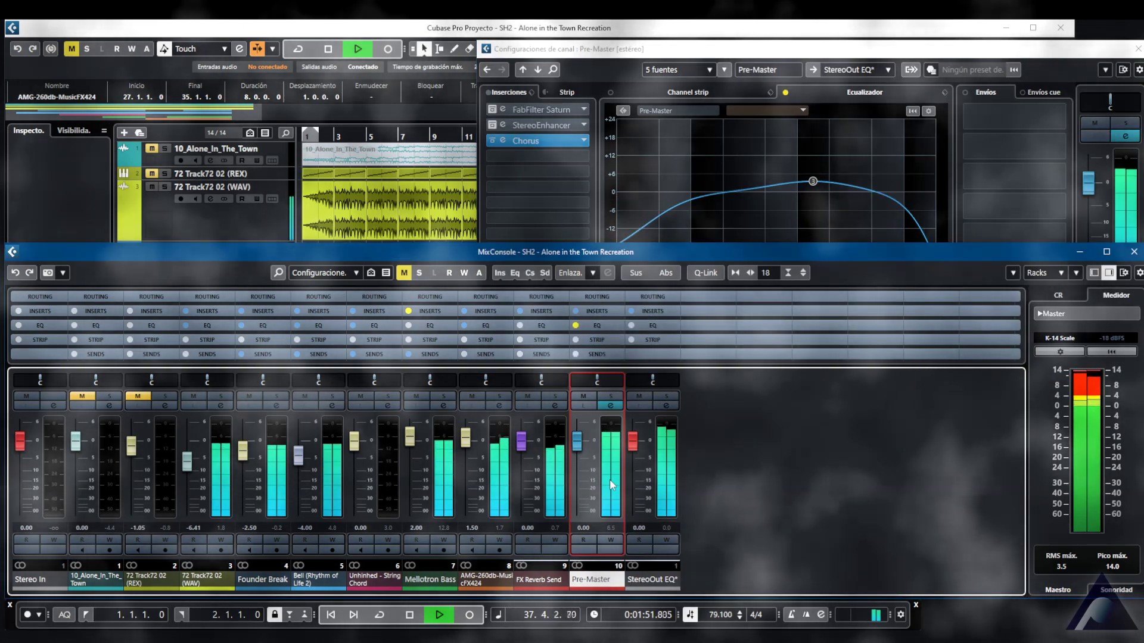
left_click(662, 484)
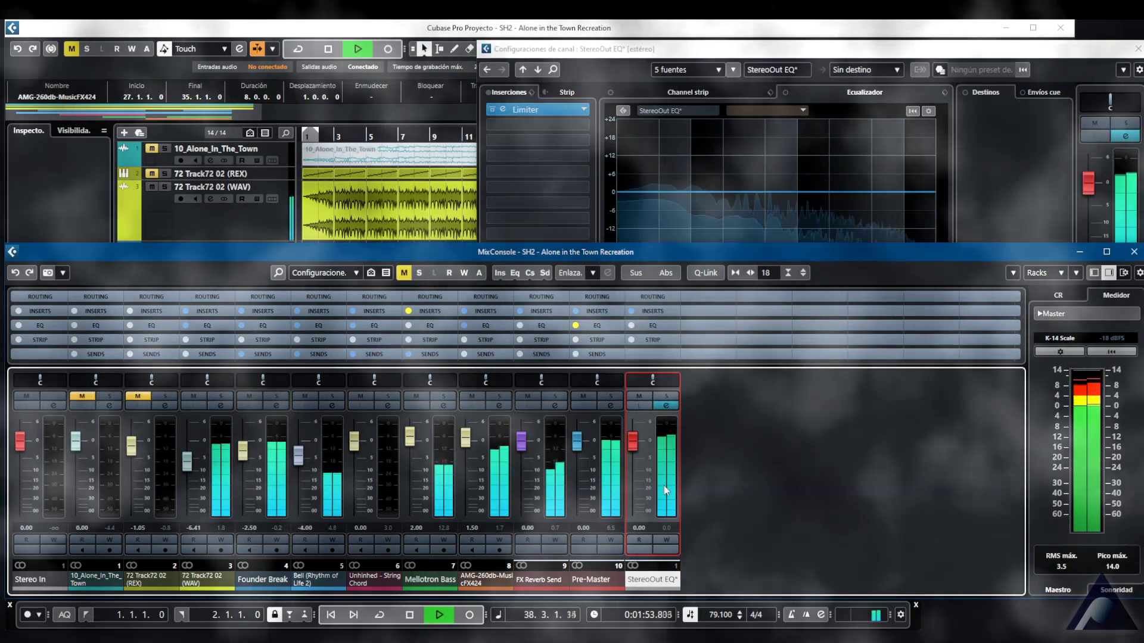
View the Mellotron Bass track's NN-XT instrument in Reason Rack Plugin and close it again
left_click(247, 240)
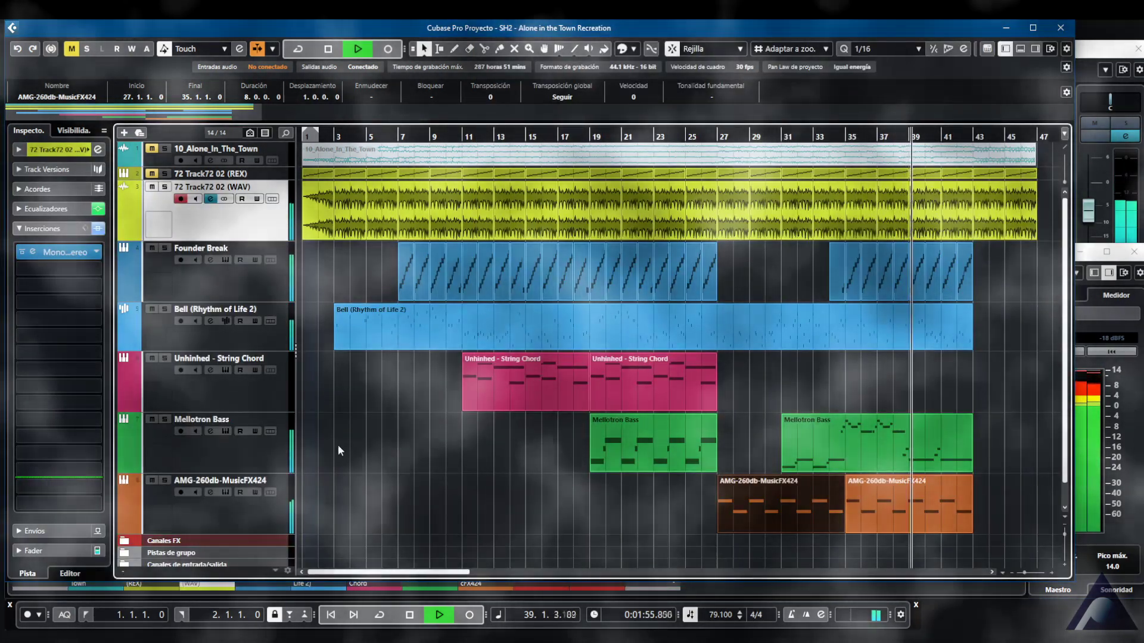
left_click(270, 457)
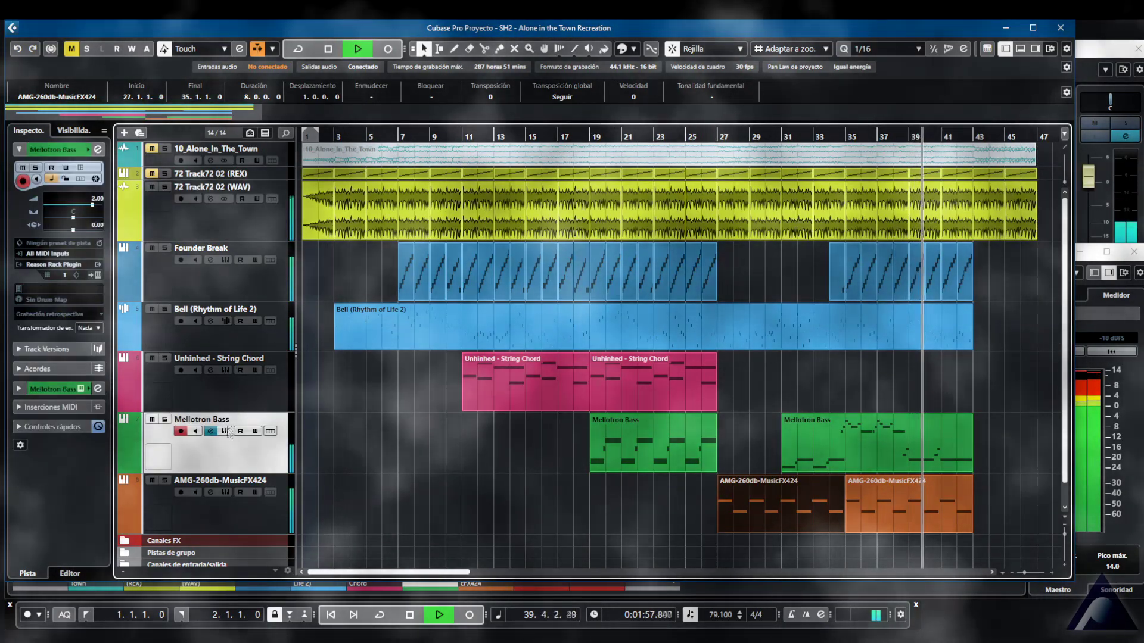
left_click(226, 430)
left_click_drag(519, 98, 479, 93)
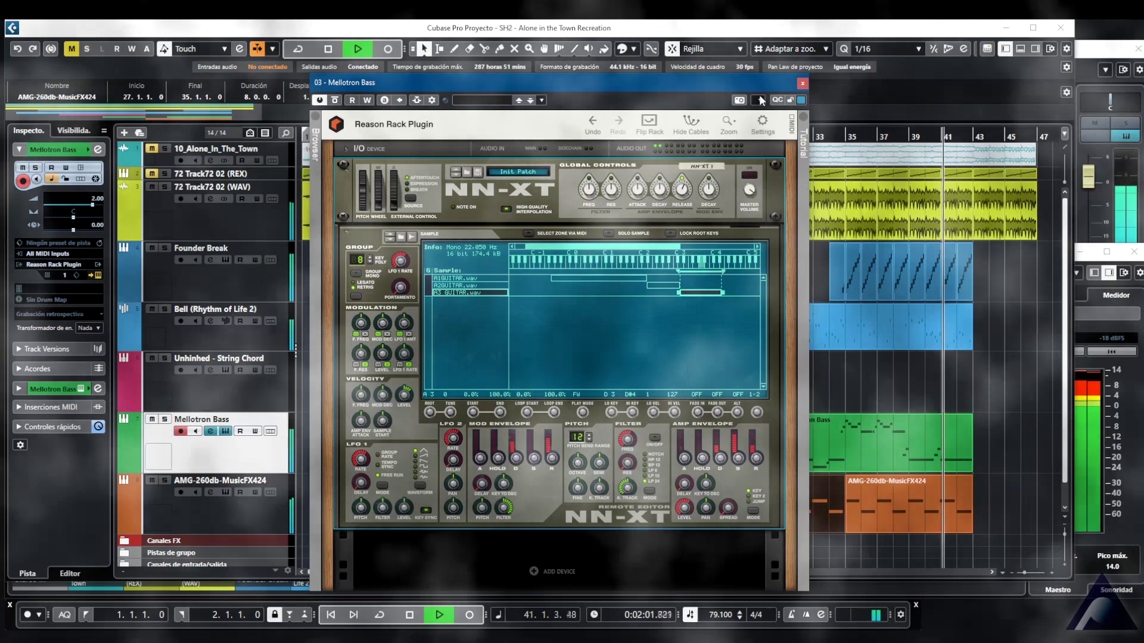
left_click(802, 83)
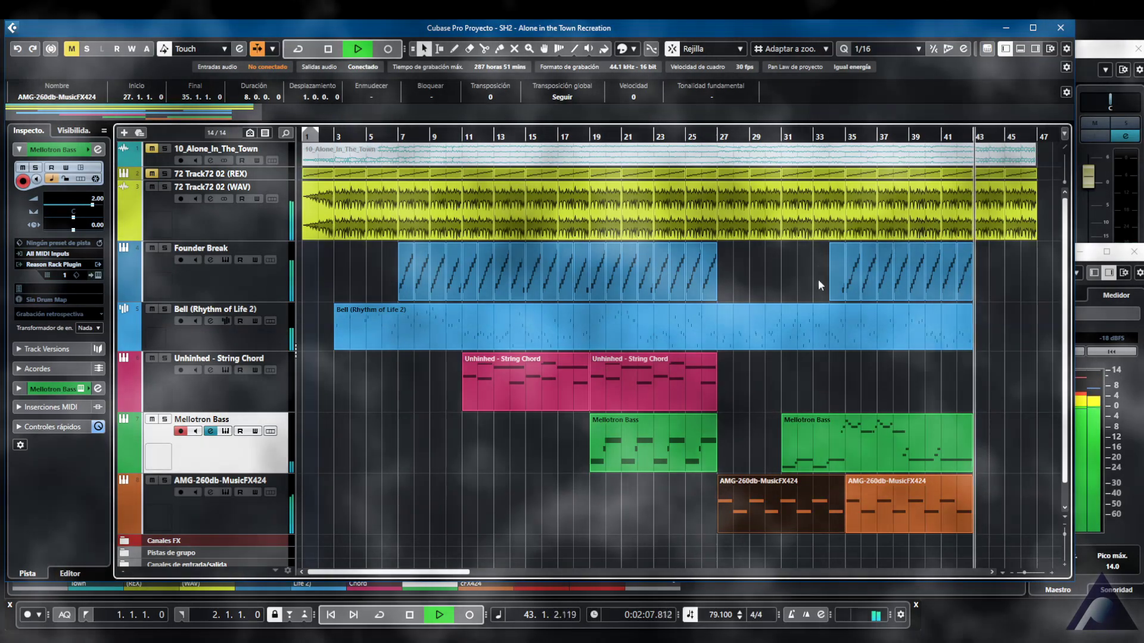
left_click(832, 369)
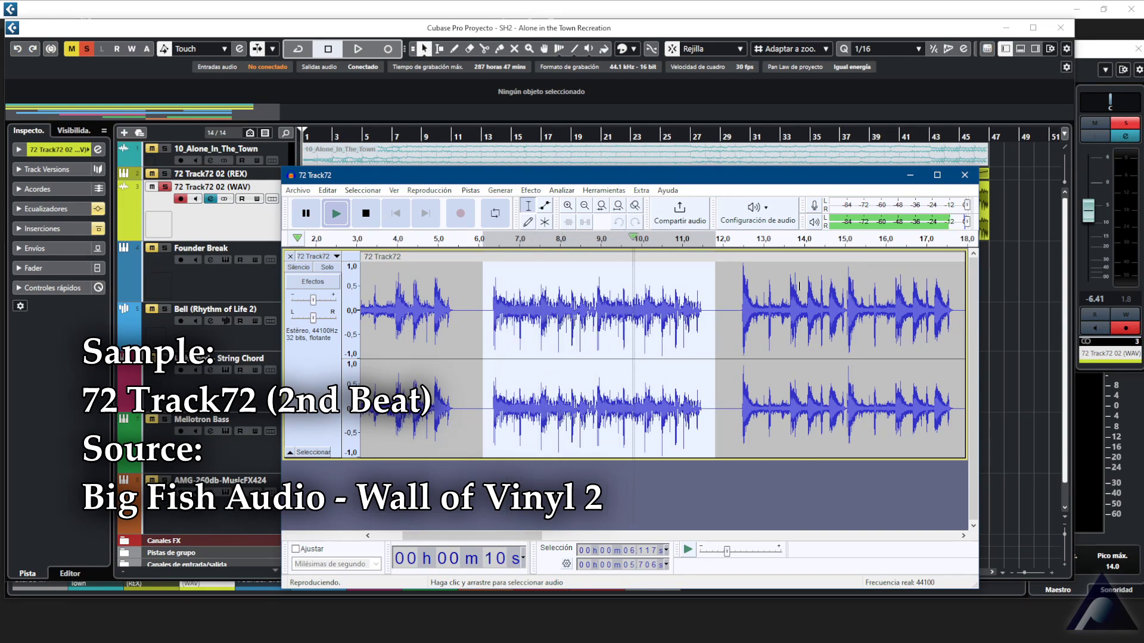
Switch from Audacity to Cubase, open the 72 Track72 02 (WAV) track's channel settings, and turn off its equaliser bypass
left_click(910, 175)
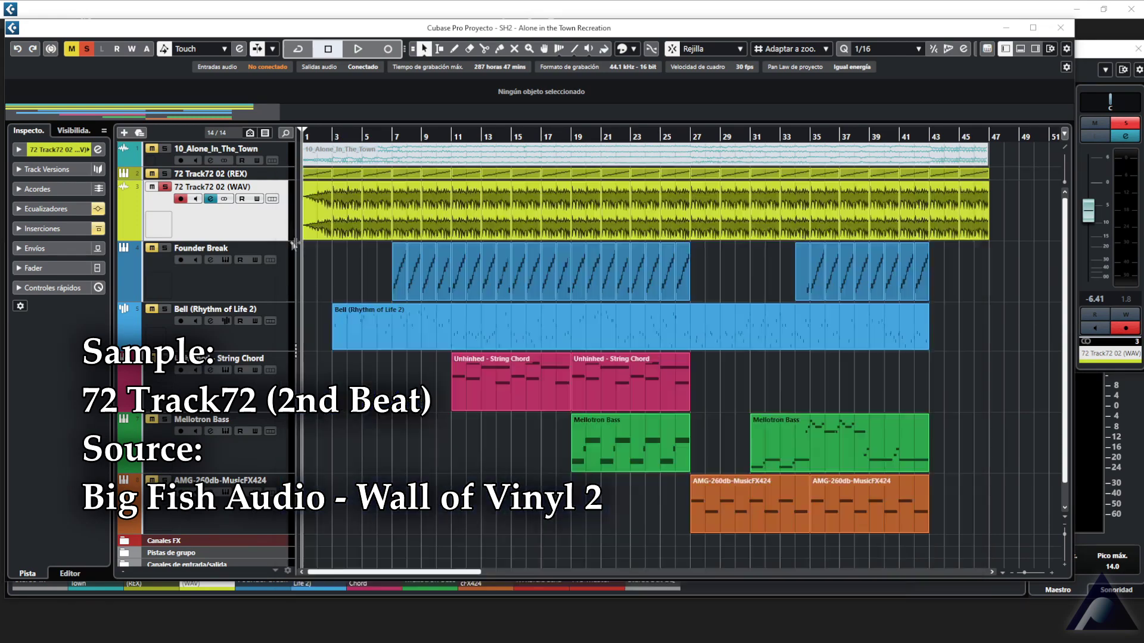
left_click(282, 240)
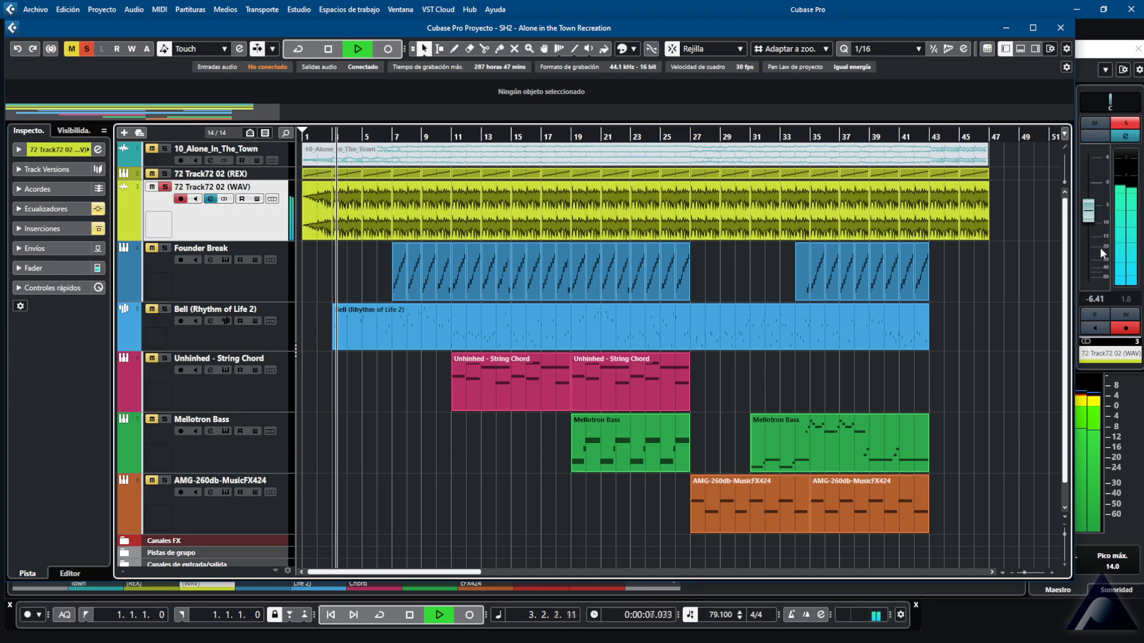
left_click(1125, 252)
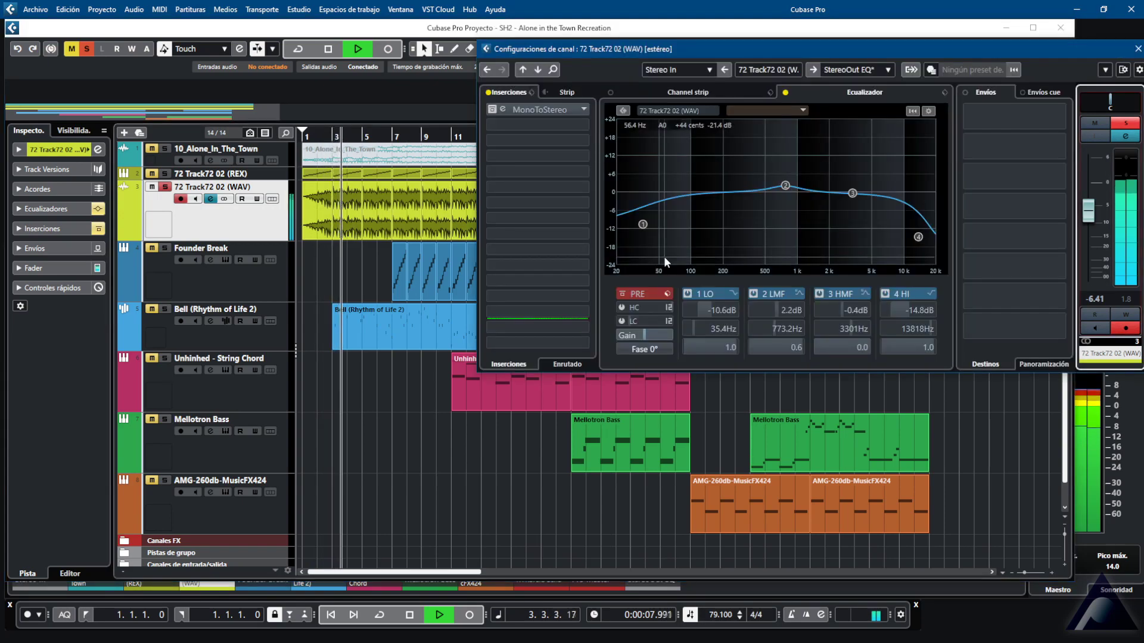
left_click(785, 93)
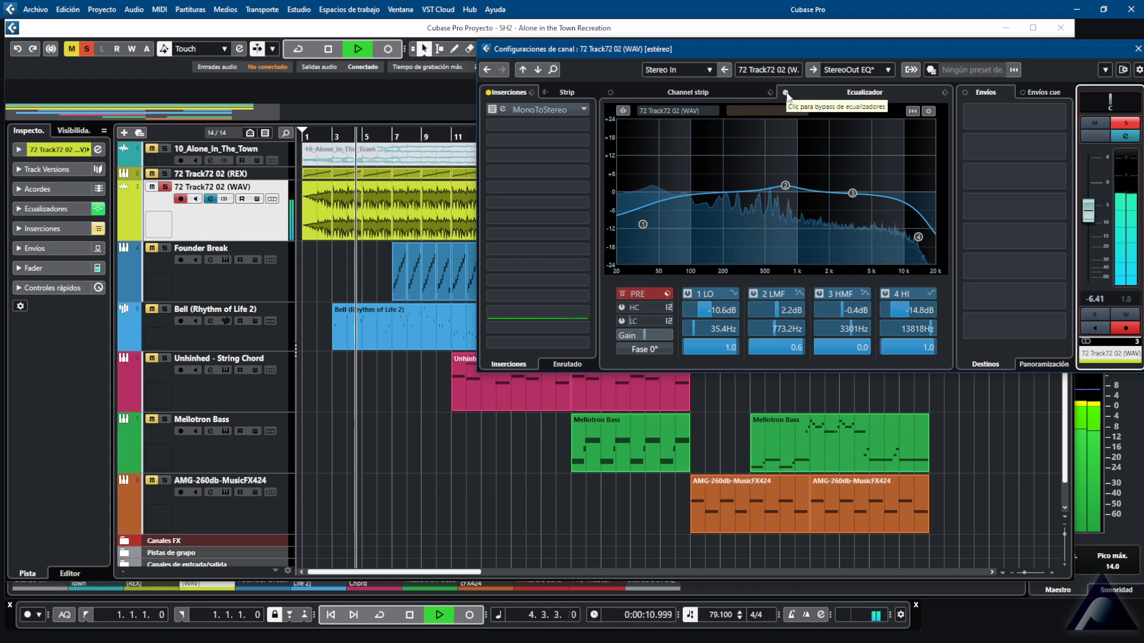
Turn off the bypass of the 72 Track72 02 (WAV) channel's MonoToStereo insert and close the plug-in
left_click(535, 110)
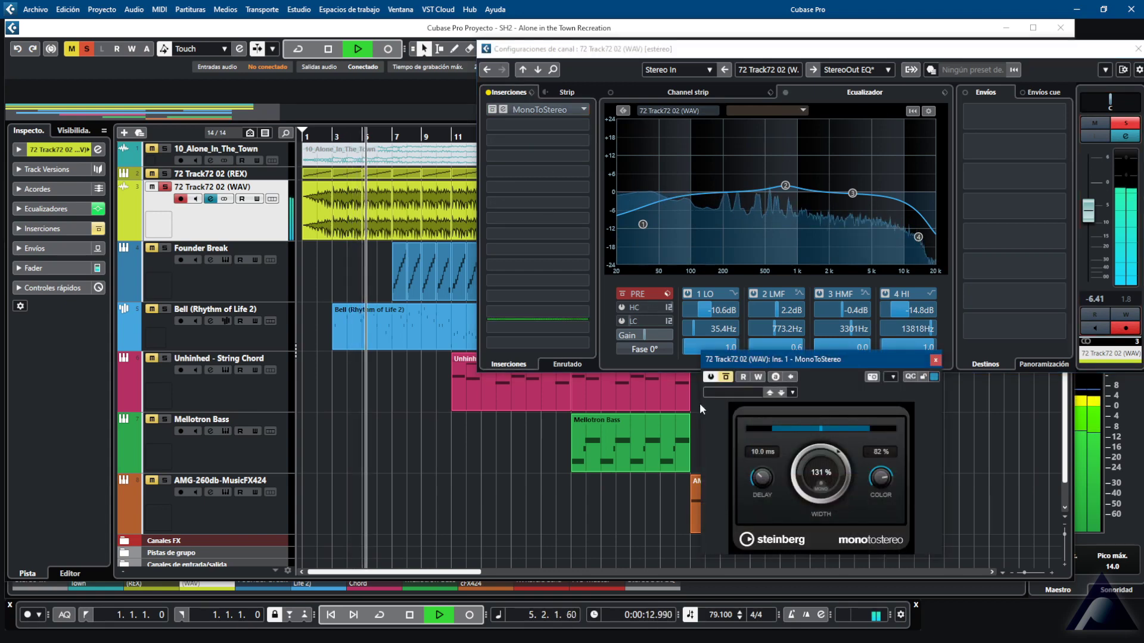
left_click_drag(726, 379, 601, 384)
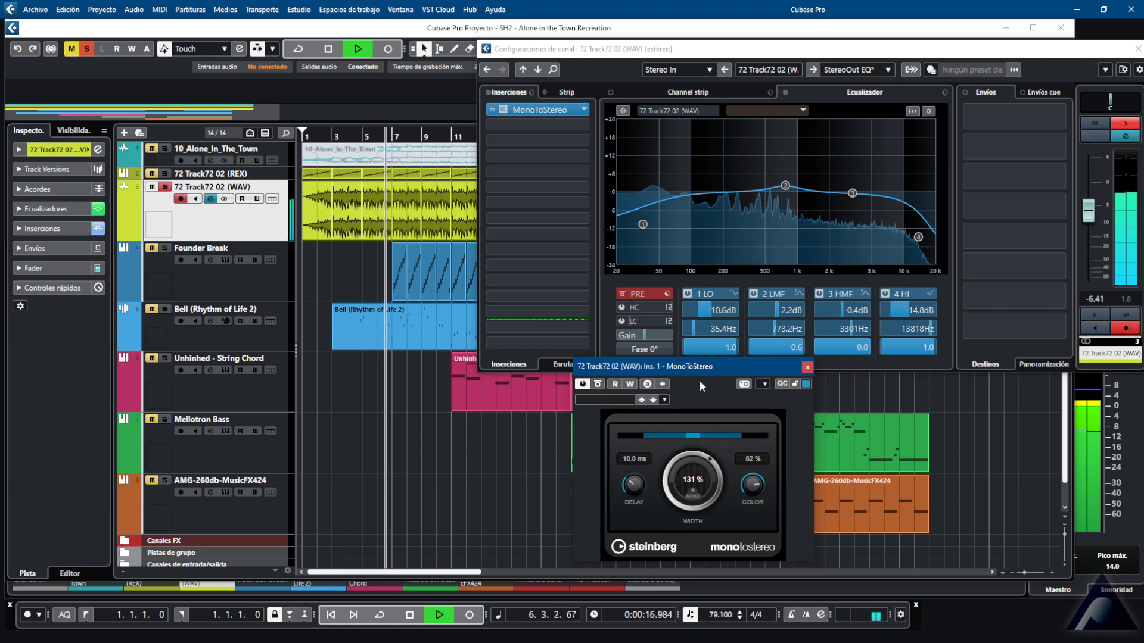
left_click(808, 367)
left_click(819, 378)
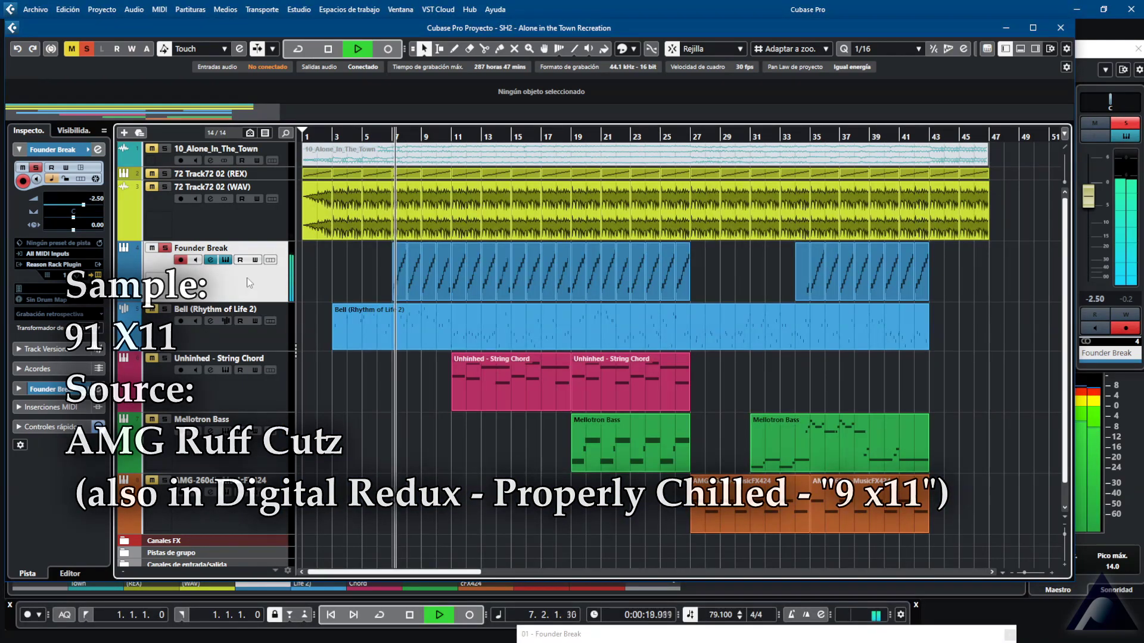
View the Founder Break track's Dr.OctoRex instrument in Reason Rack Plugin and close it again
left_click_drag(739, 625, 572, 170)
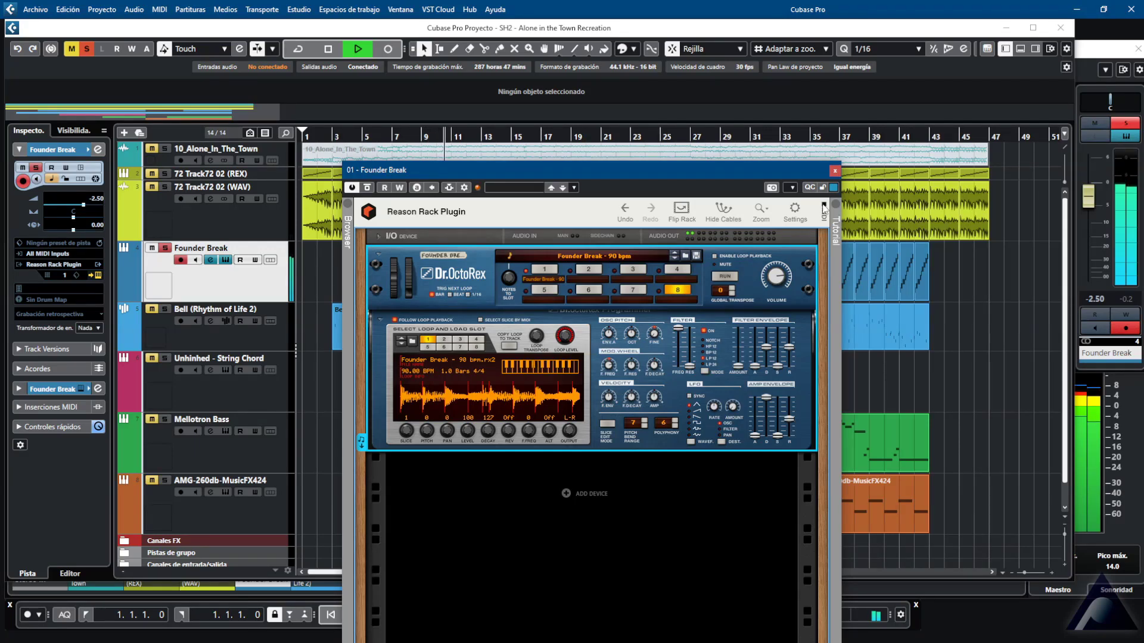
left_click(835, 171)
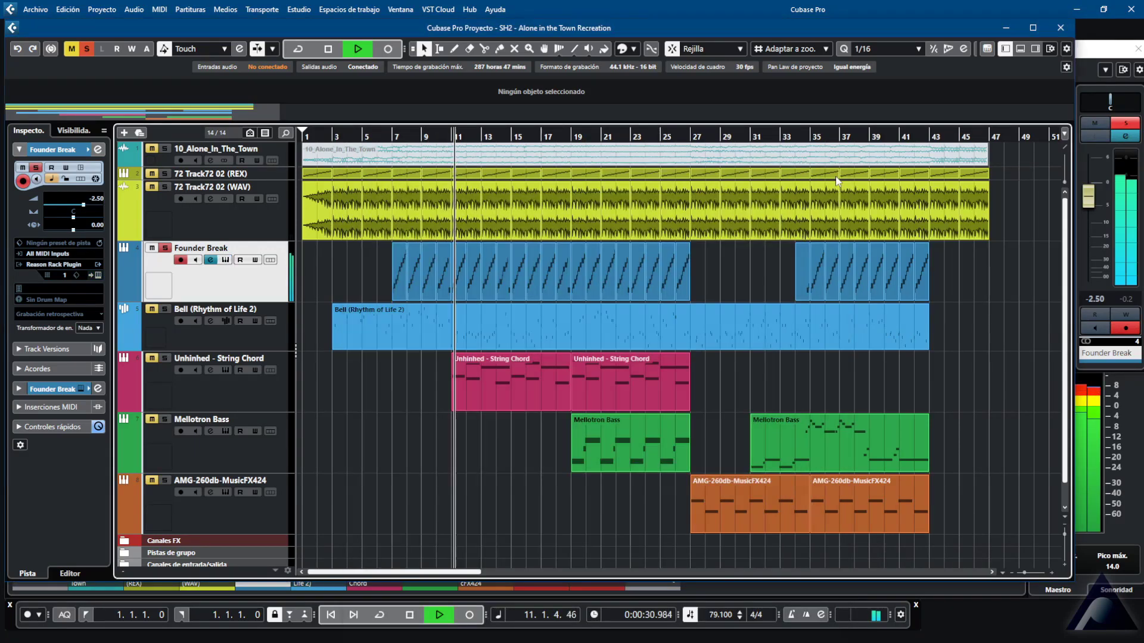
In the Founder Break channel settings, turn off the bypass of the MonoToStereo and Compressor inserts and of the equaliser
left_click(1140, 207)
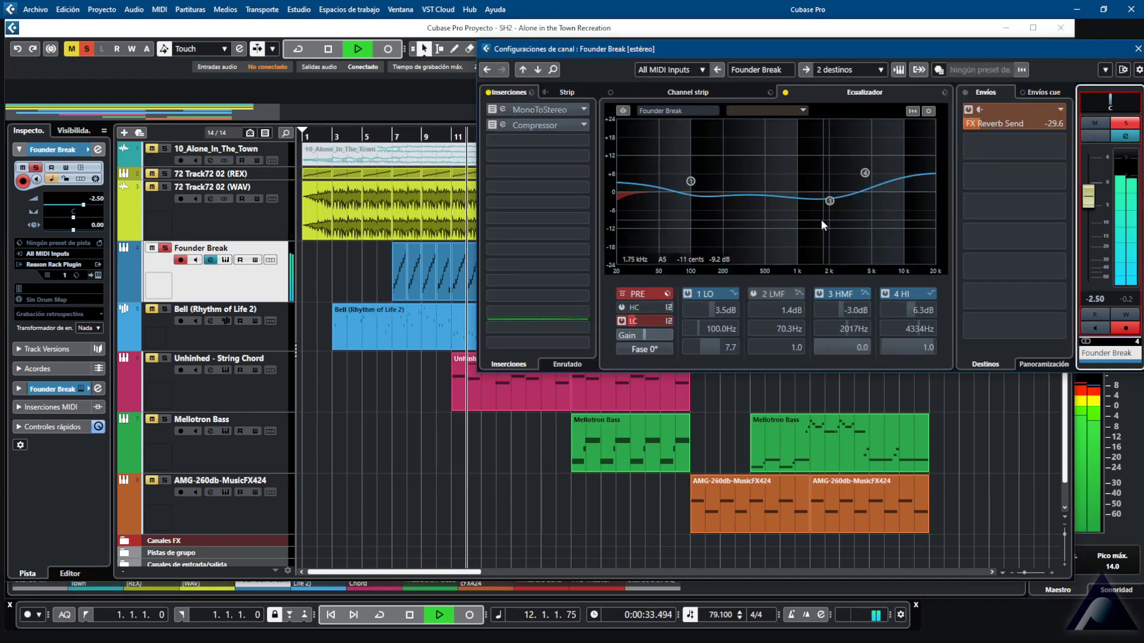
left_click(517, 112)
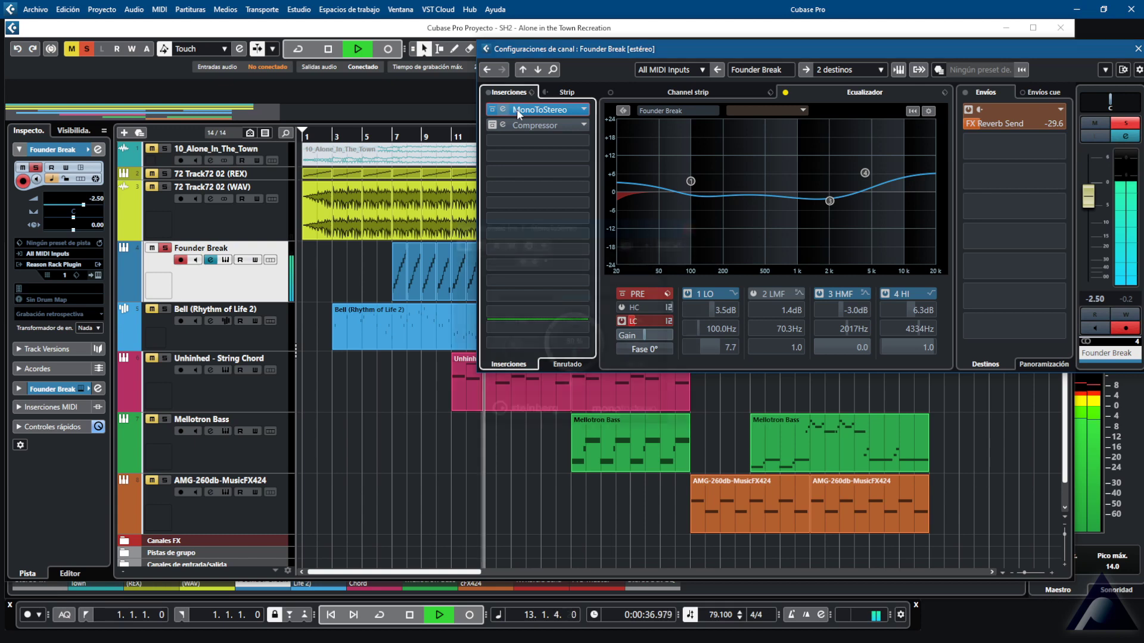
left_click(520, 126)
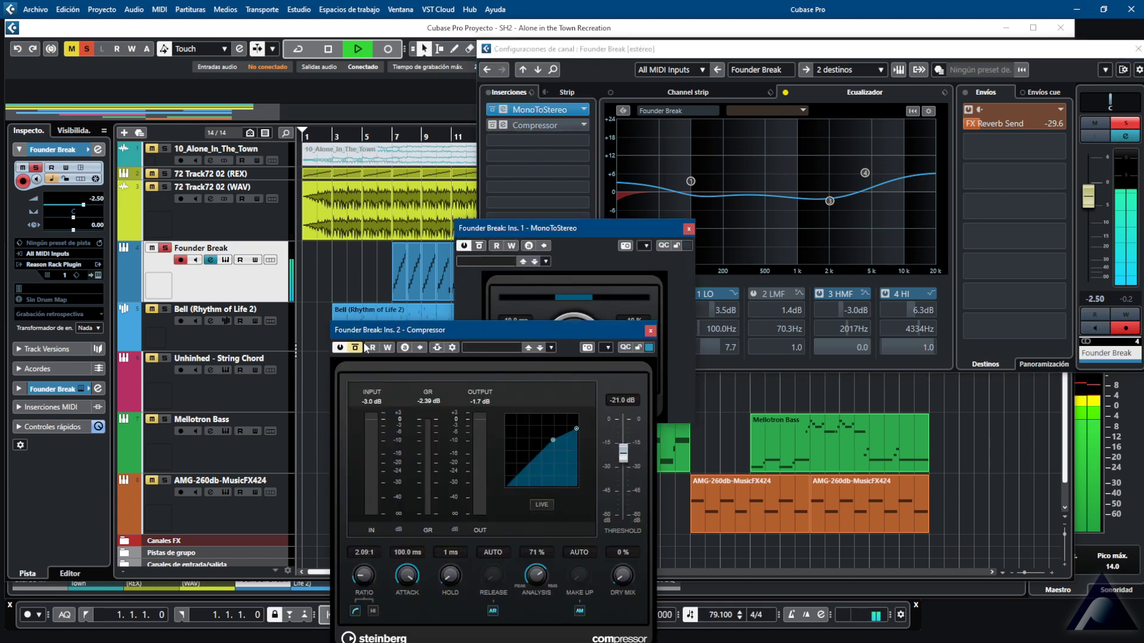
left_click(650, 331)
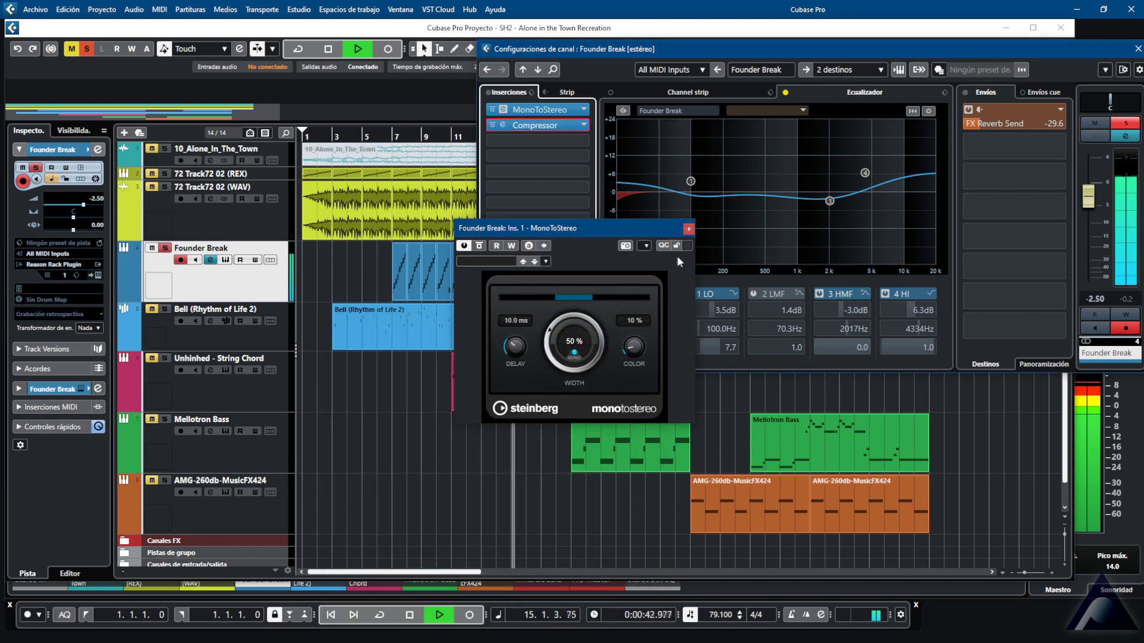
left_click(786, 92)
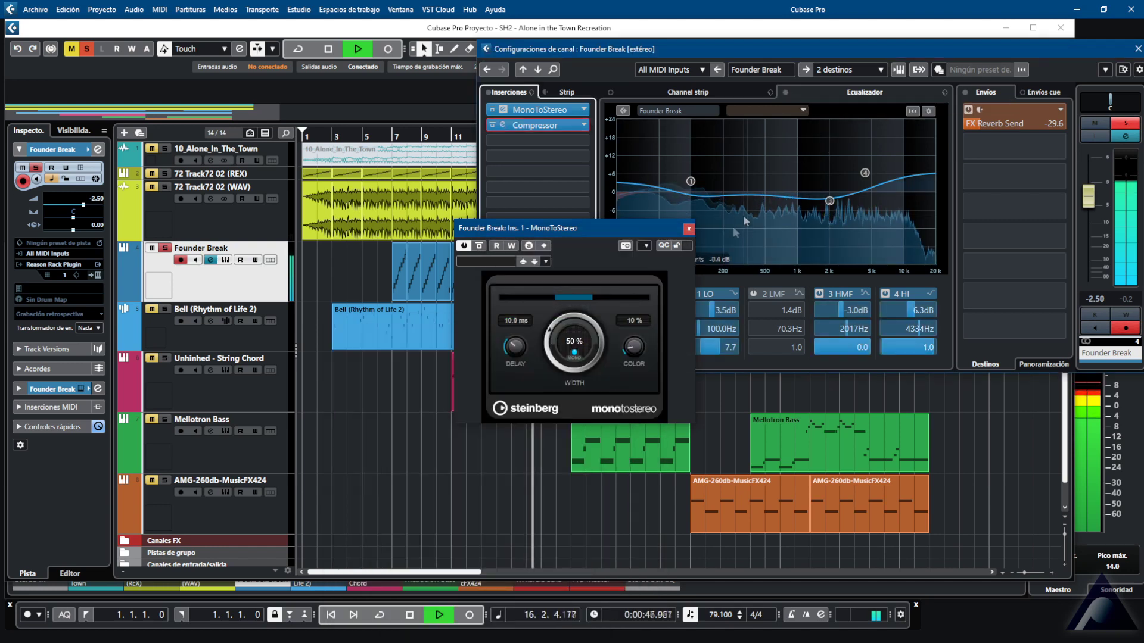
left_click(689, 230)
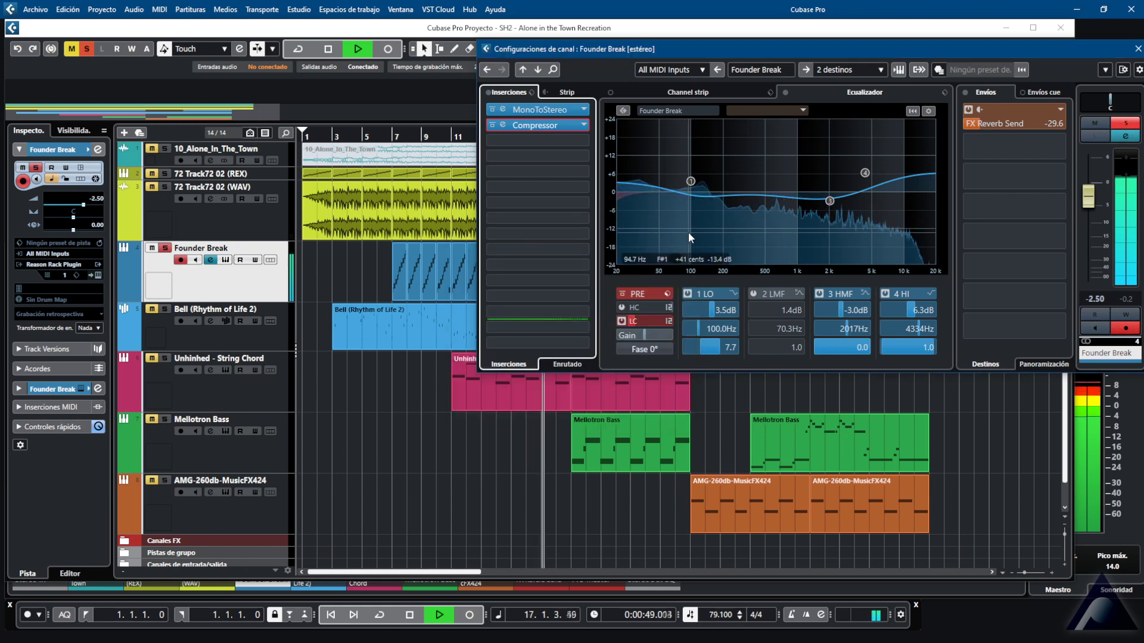
Switch to Audacity, audition the Track 31 sample from Rhythm of Life 2, and select the short bell hit after the opening swell
left_click(395, 387)
double_click(565, 298)
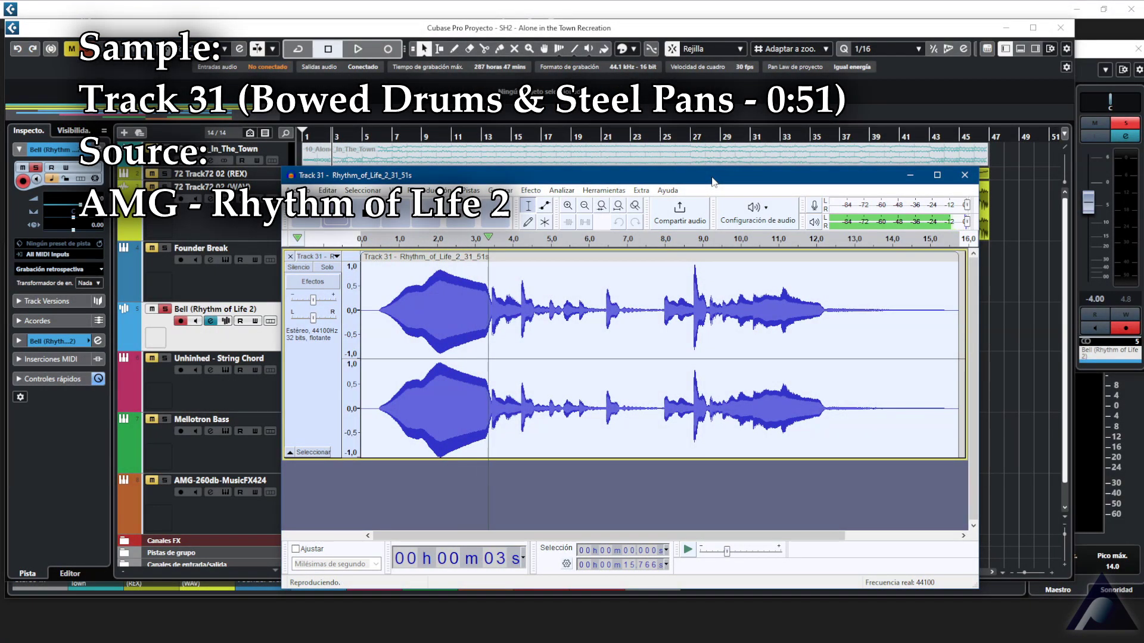
left_click(633, 325)
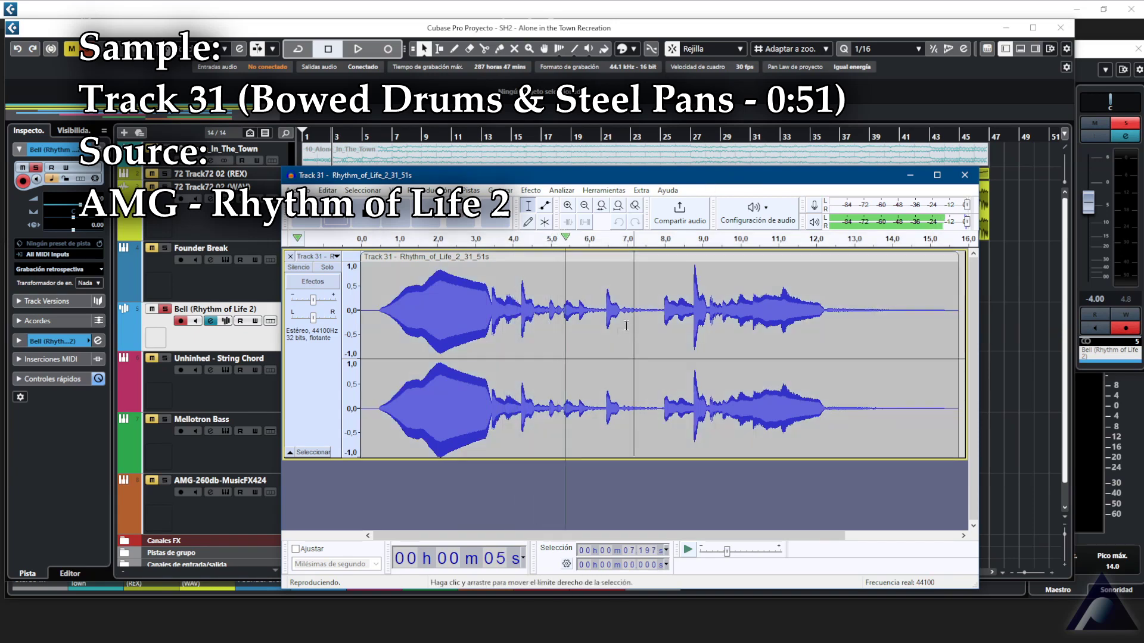
left_click_drag(518, 293, 546, 318)
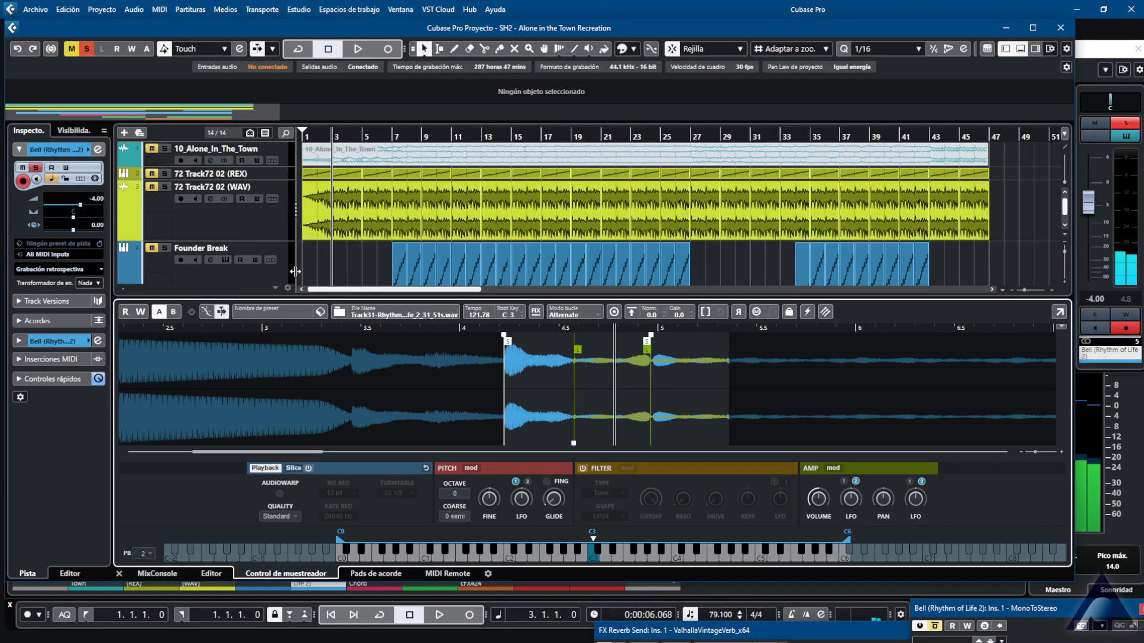
Play the project in Cubase, close the Sampler Control, and view the Bell (Rhythm of Life 2) part's notes in the key editor
key("space")
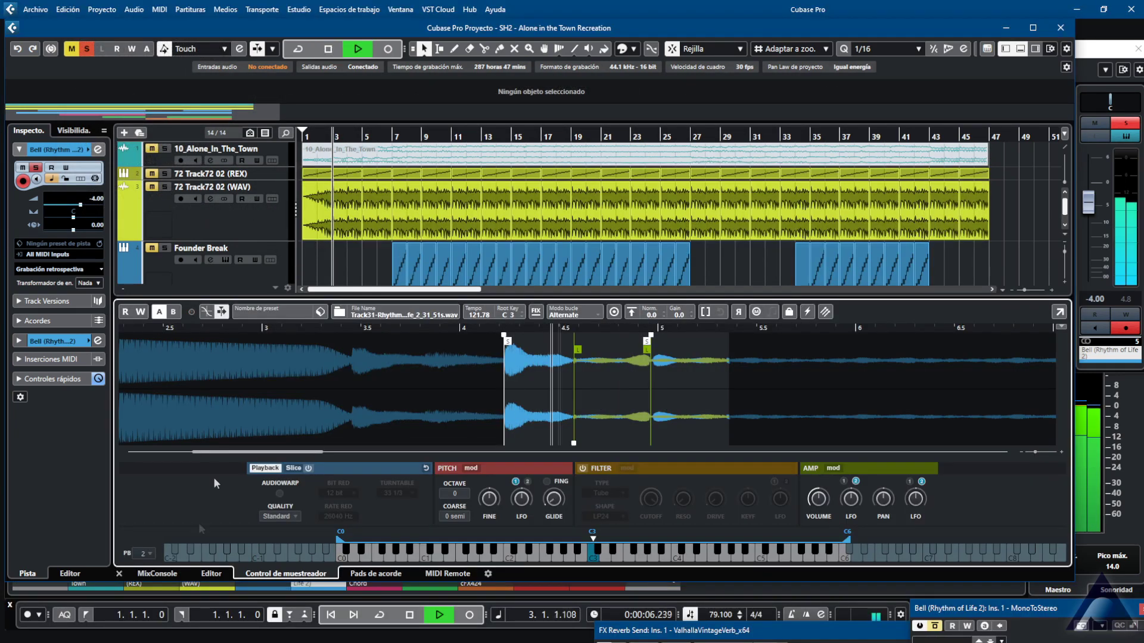
left_click(120, 574)
left_click(391, 327)
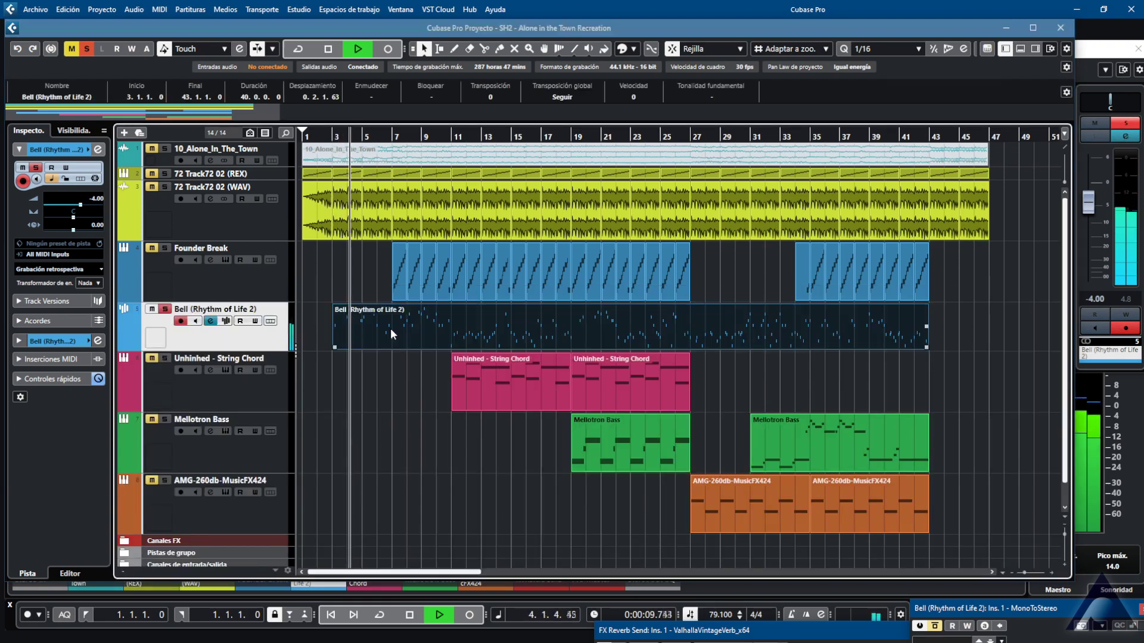
double_click(391, 327)
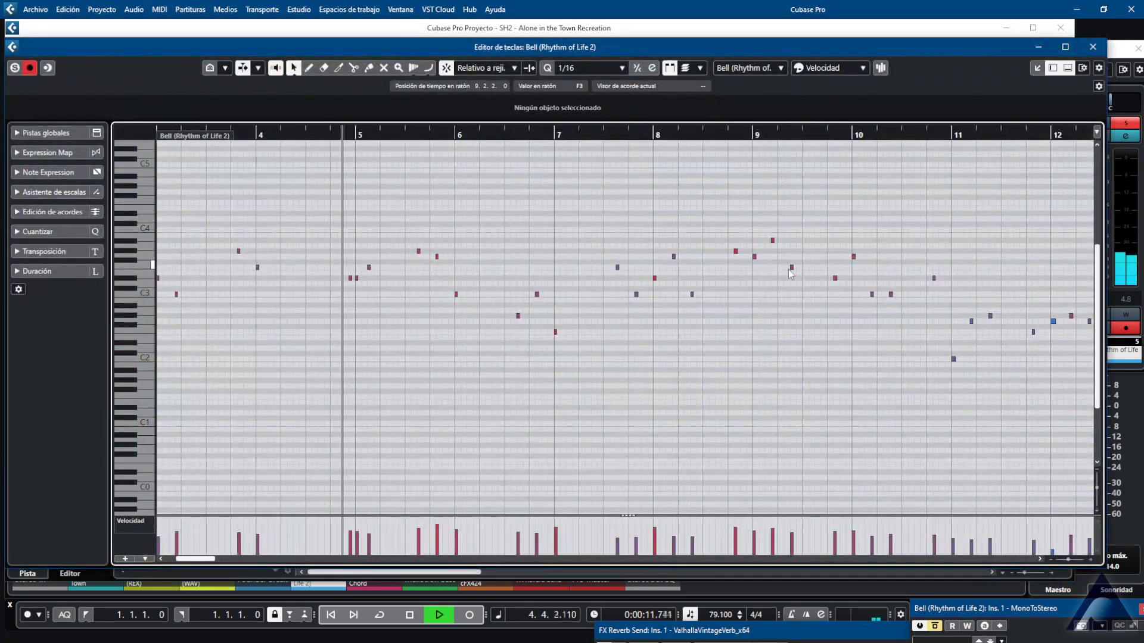
left_click(1066, 560)
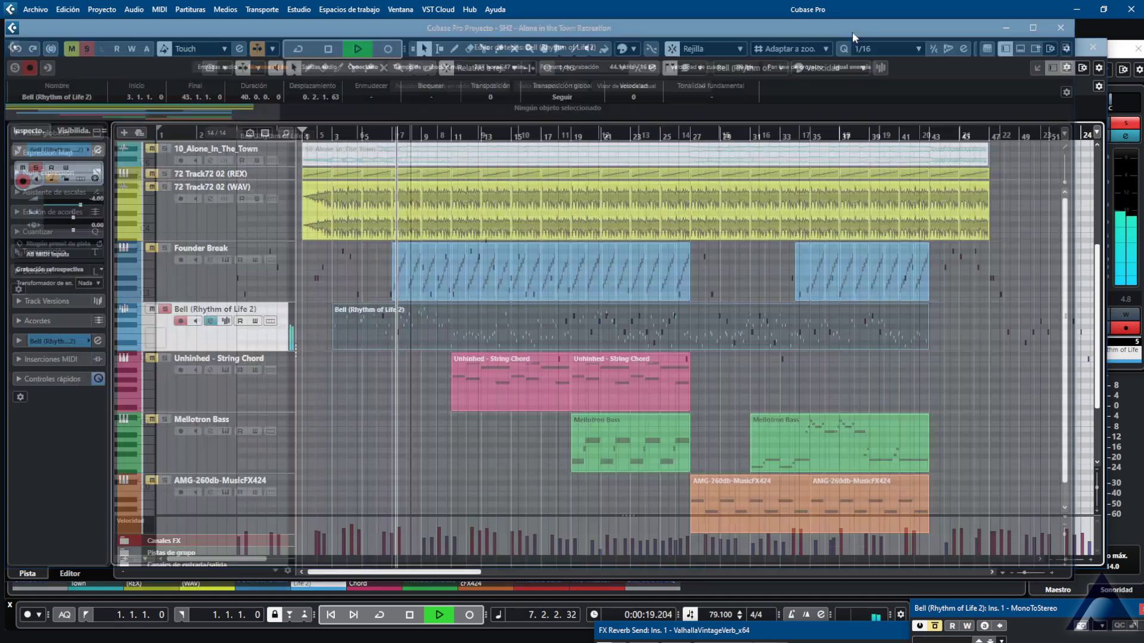
left_click(851, 31)
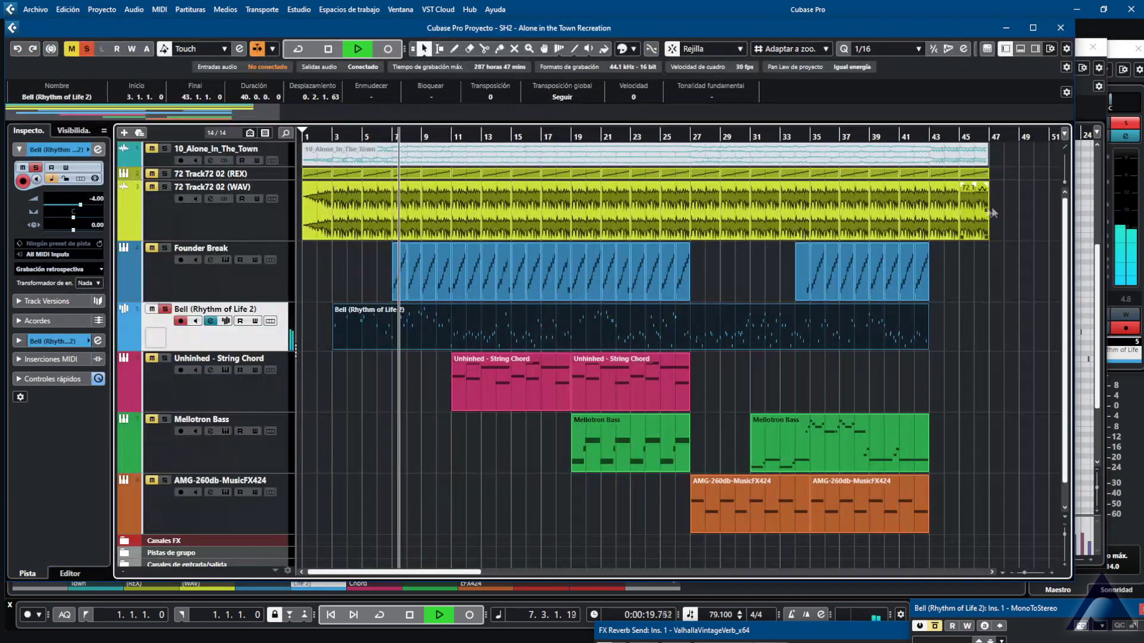
In the Bell (Rhythm of Life 2) channel settings, turn off the bypass of the equaliser and the MonoToStereo insert
left_click(1118, 219)
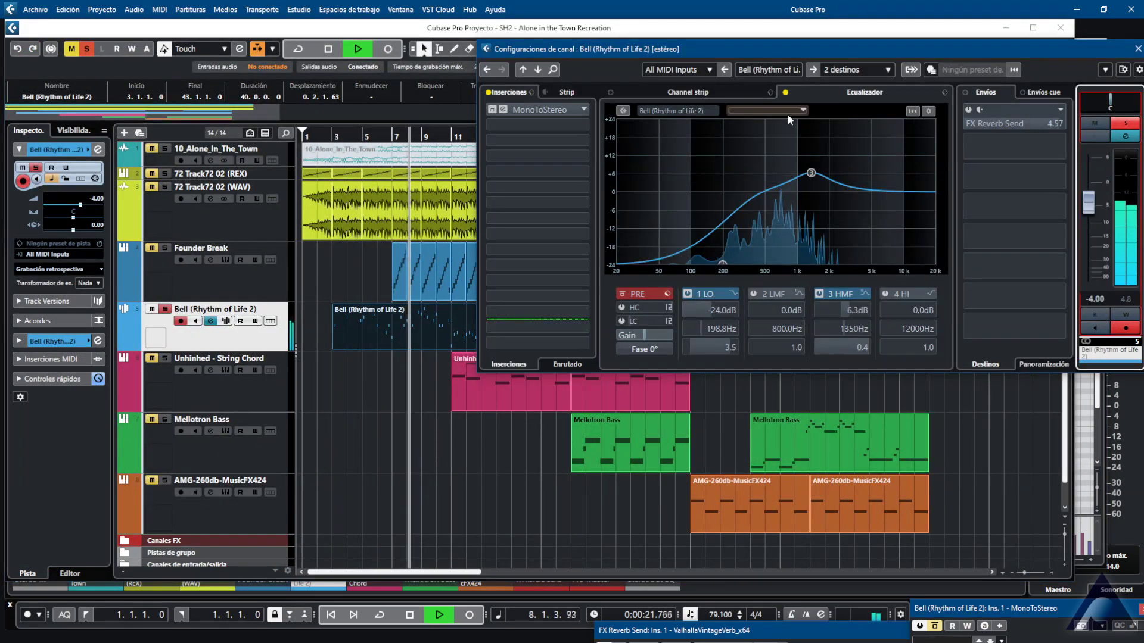
left_click(785, 93)
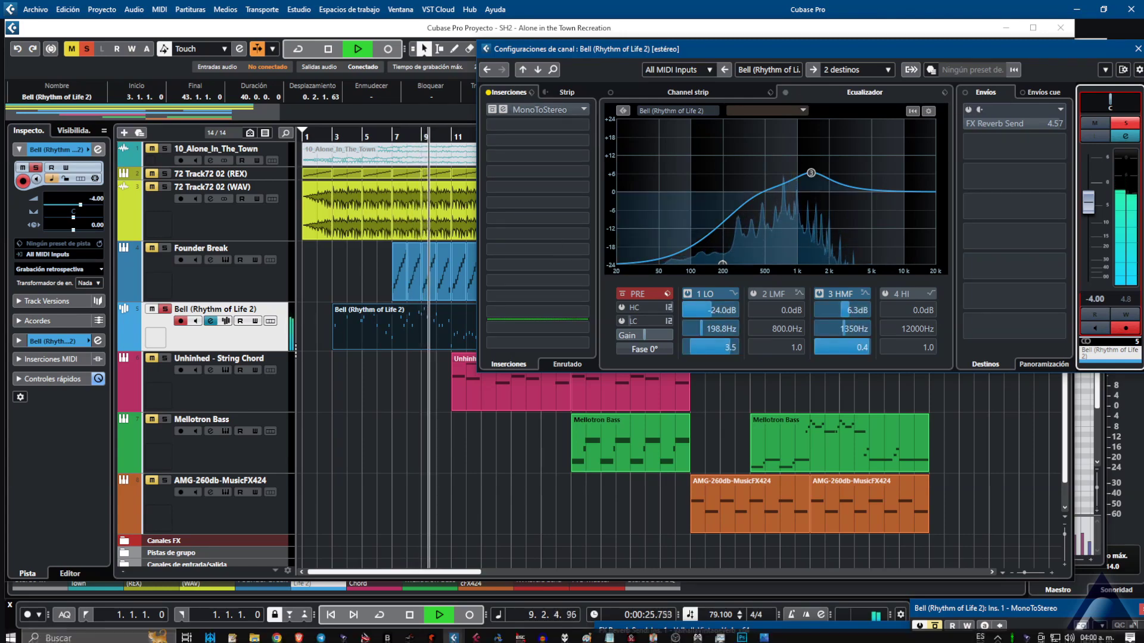
left_click(844, 548)
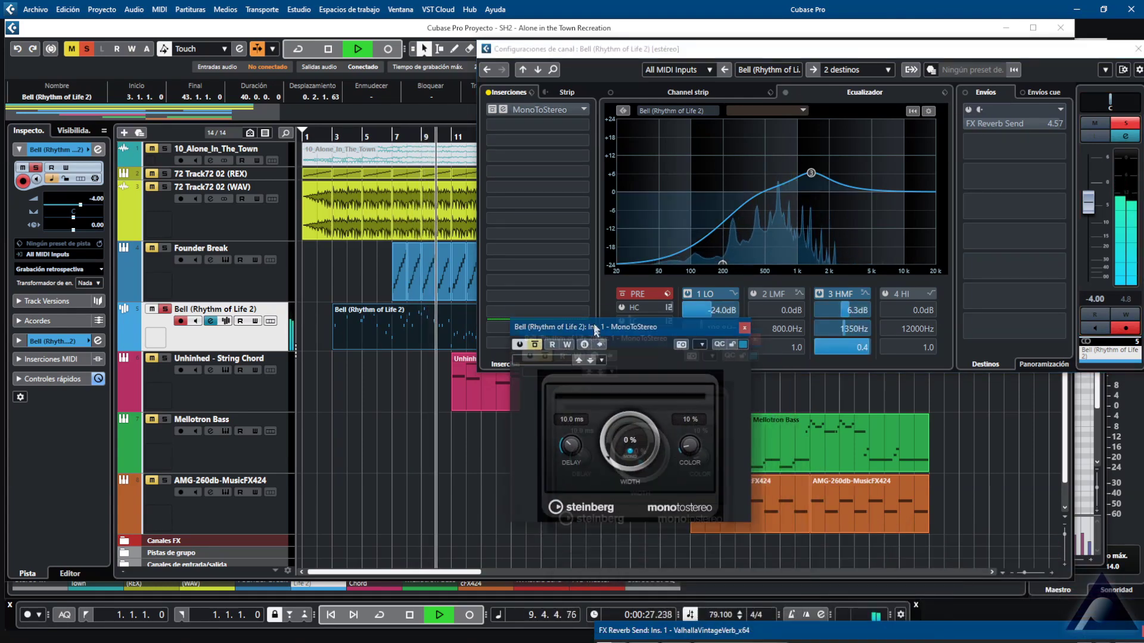
left_click(535, 337)
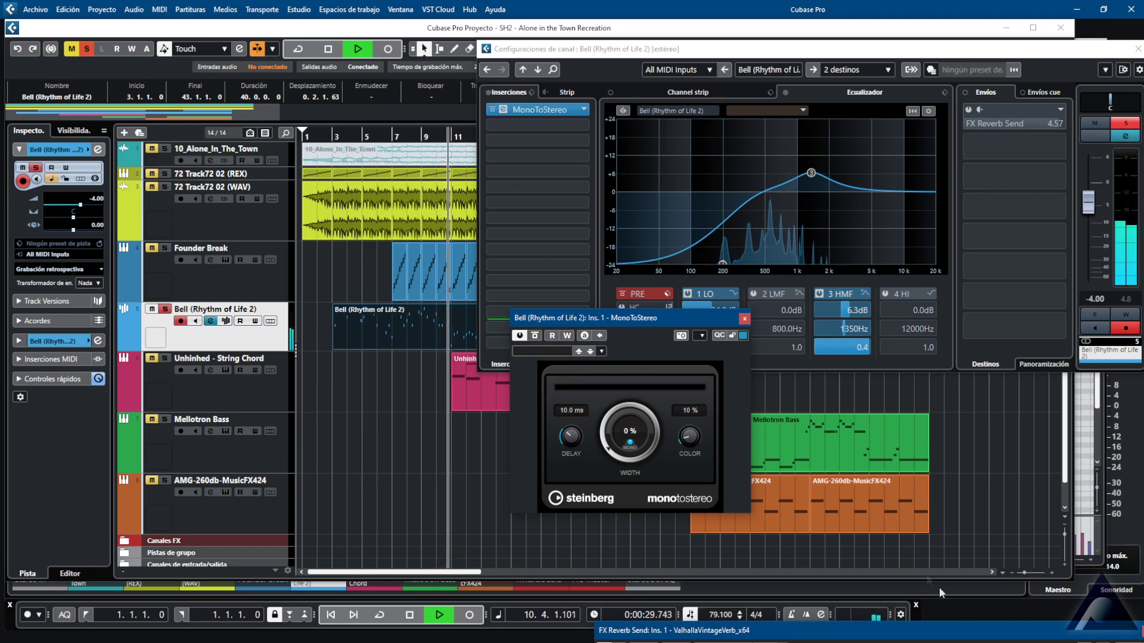
Review the FX Reverb Send's ValhallaVintageVerb effect and activate that send on the Bell (Rhythm of Life 2) channel
left_click(977, 627)
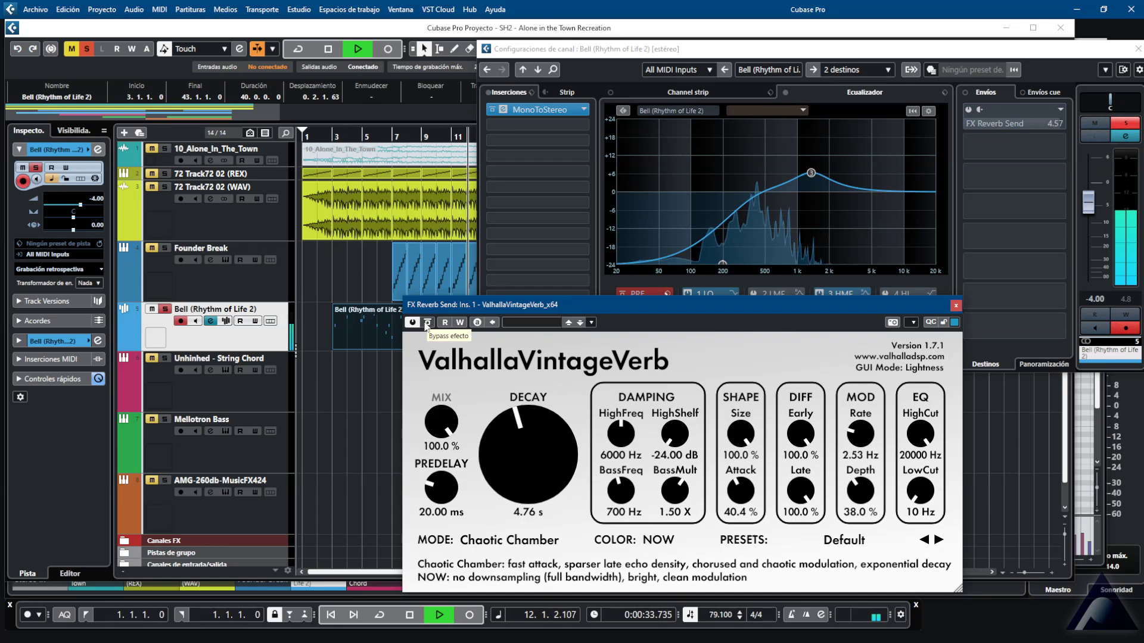
left_click(955, 306)
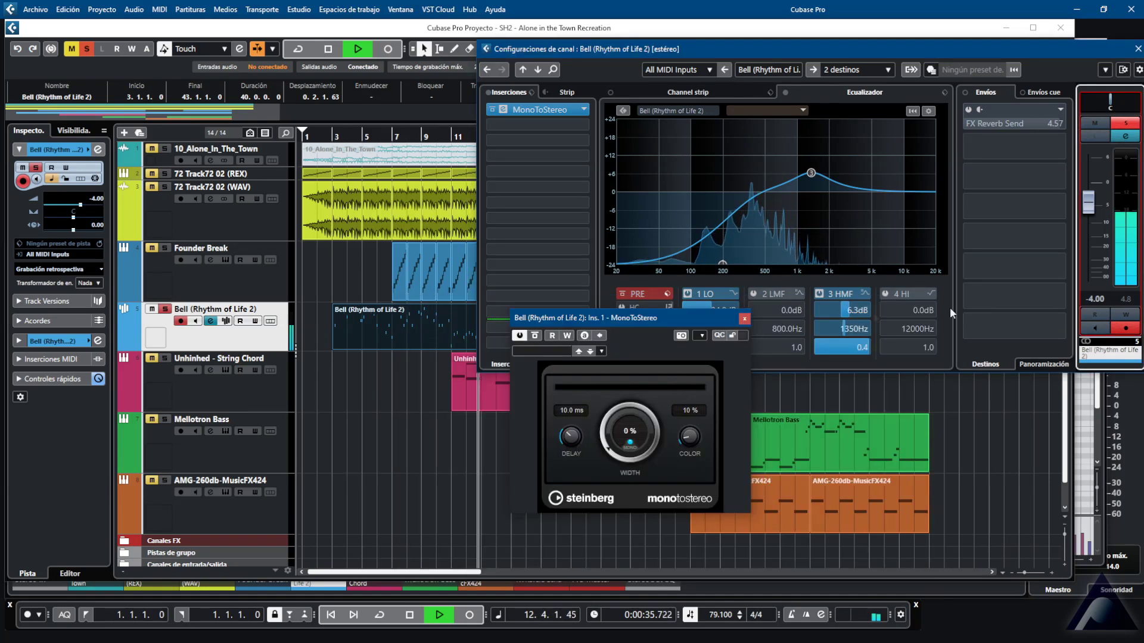
left_click(970, 108)
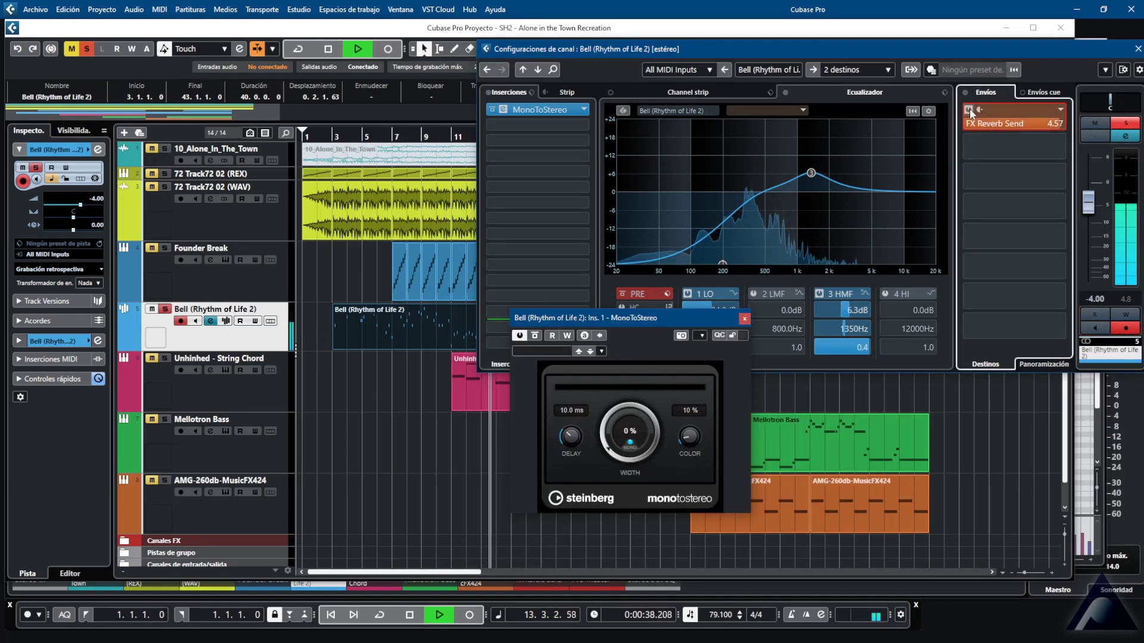
left_click(744, 319)
left_click(468, 453)
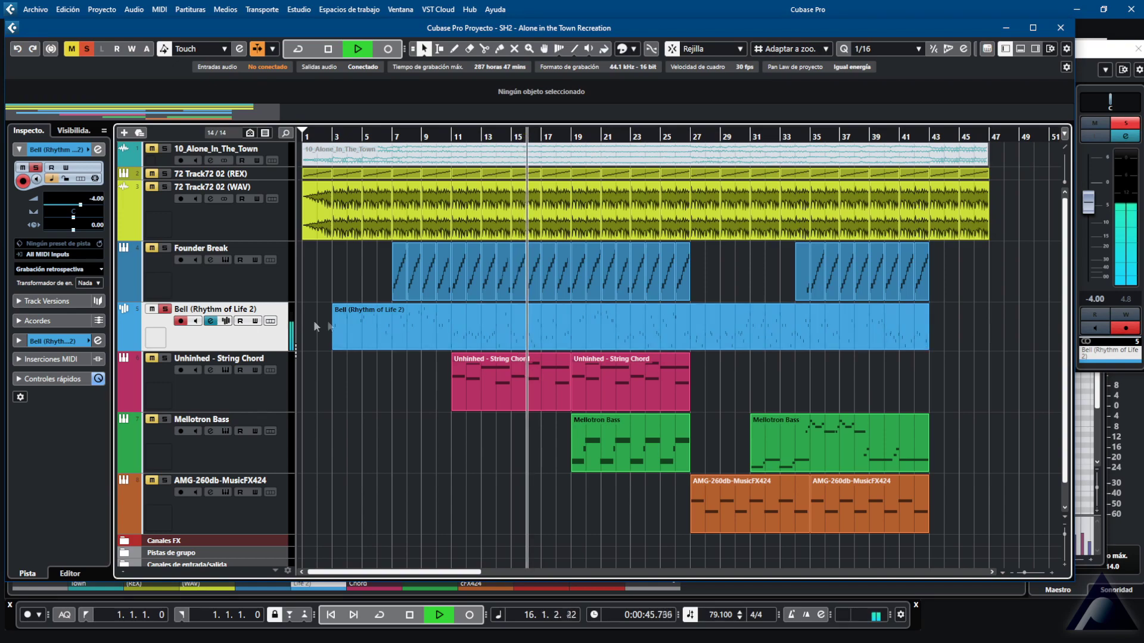
Reopen the Bell (Rhythm of Life 2) part in the key editor to follow its notes during playback
double_click(421, 335)
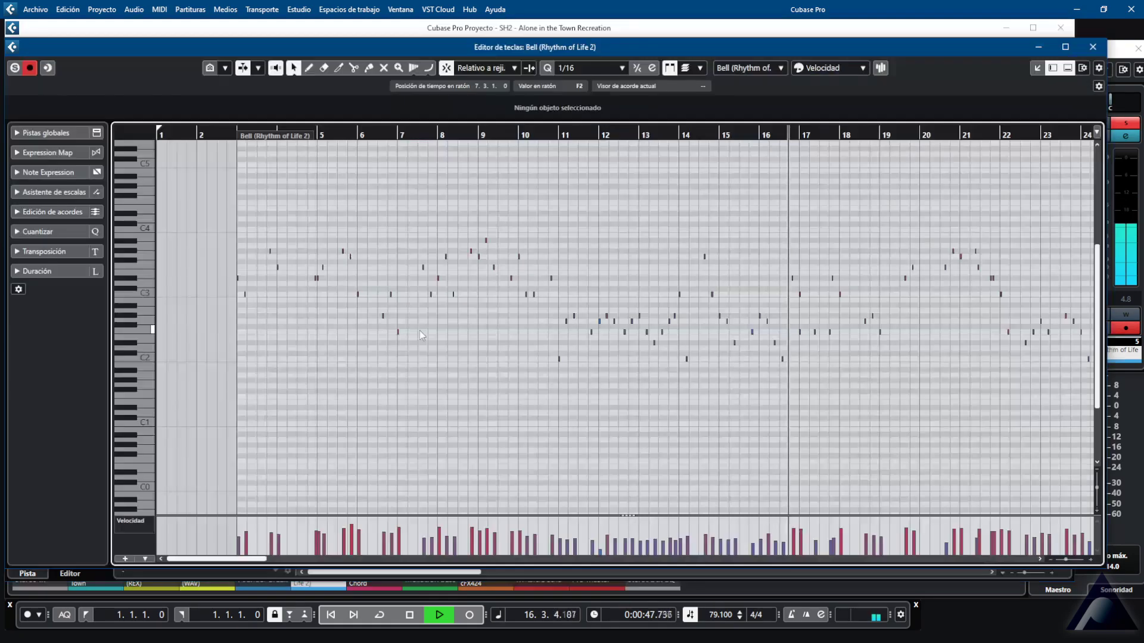
left_click(1088, 559)
left_click(1088, 559)
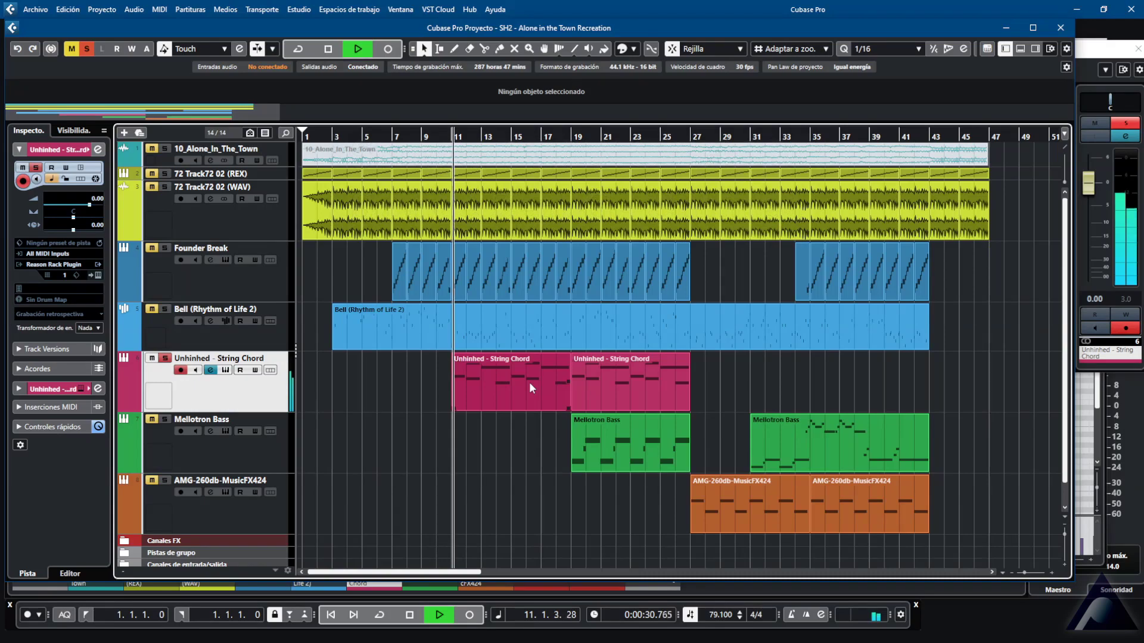
Select the first Unhinhed - String Chord part, view the track's NN-XT instrument, and close it again
left_click(529, 382)
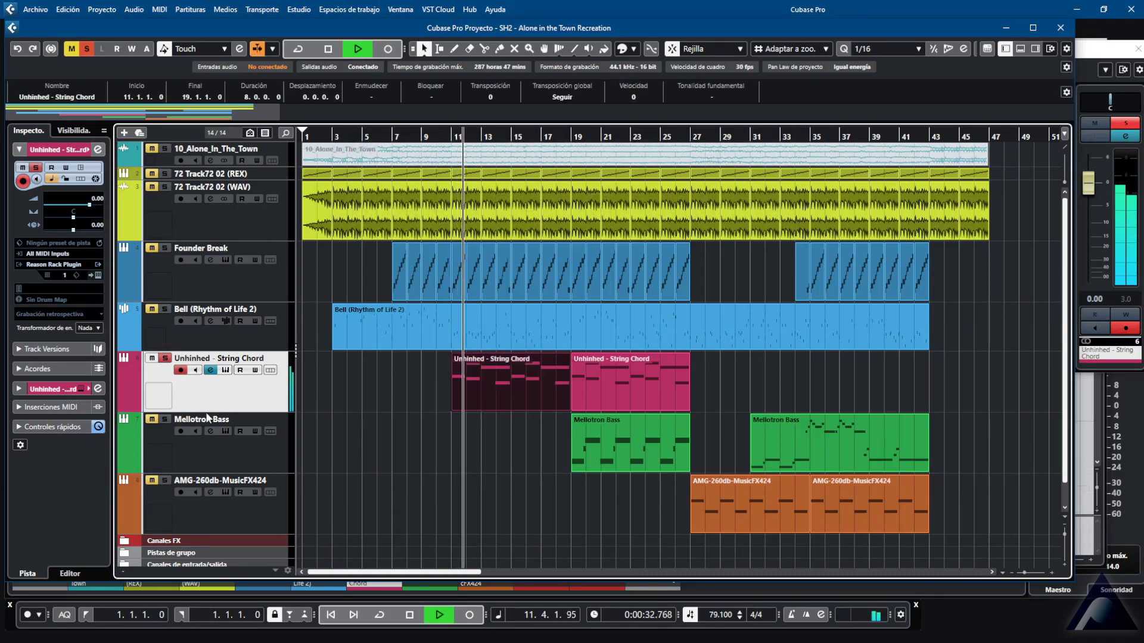
left_click(226, 370)
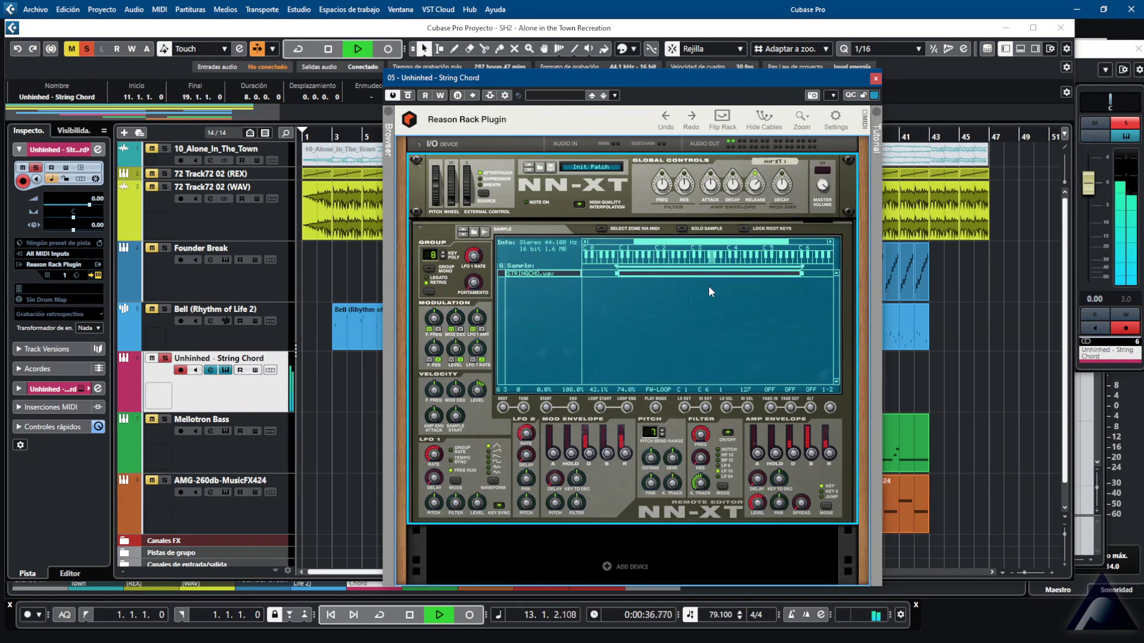
left_click(875, 80)
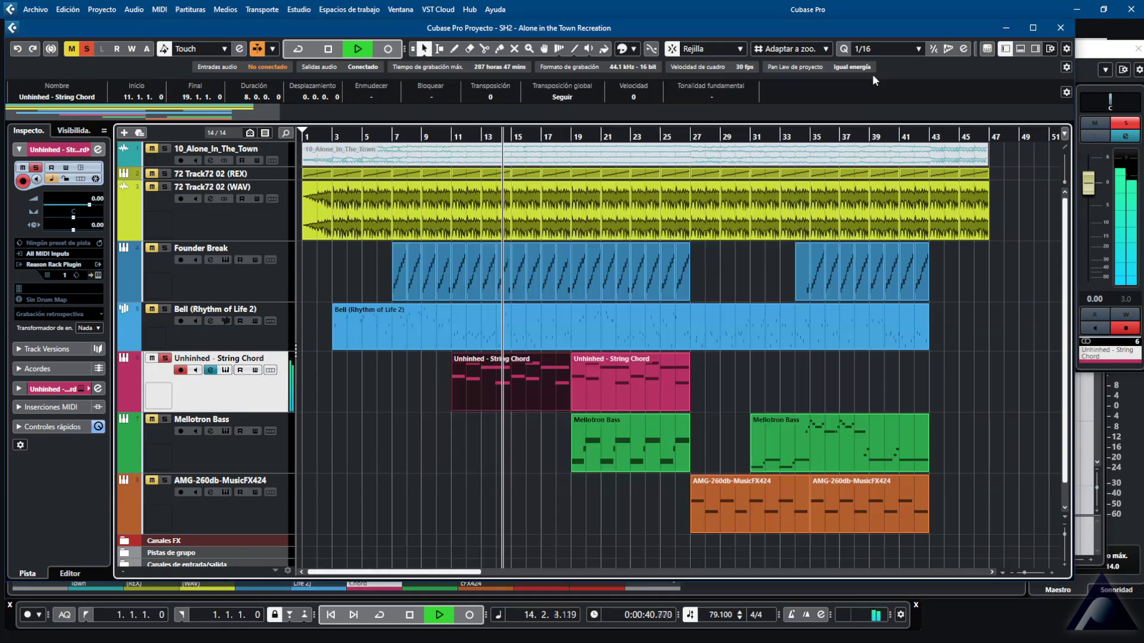
In the Unhinhed - String Chord channel settings, activate the FX Reverb Send and turn off the MonoToStereo insert's bypass
left_click(1130, 208)
left_click(969, 124)
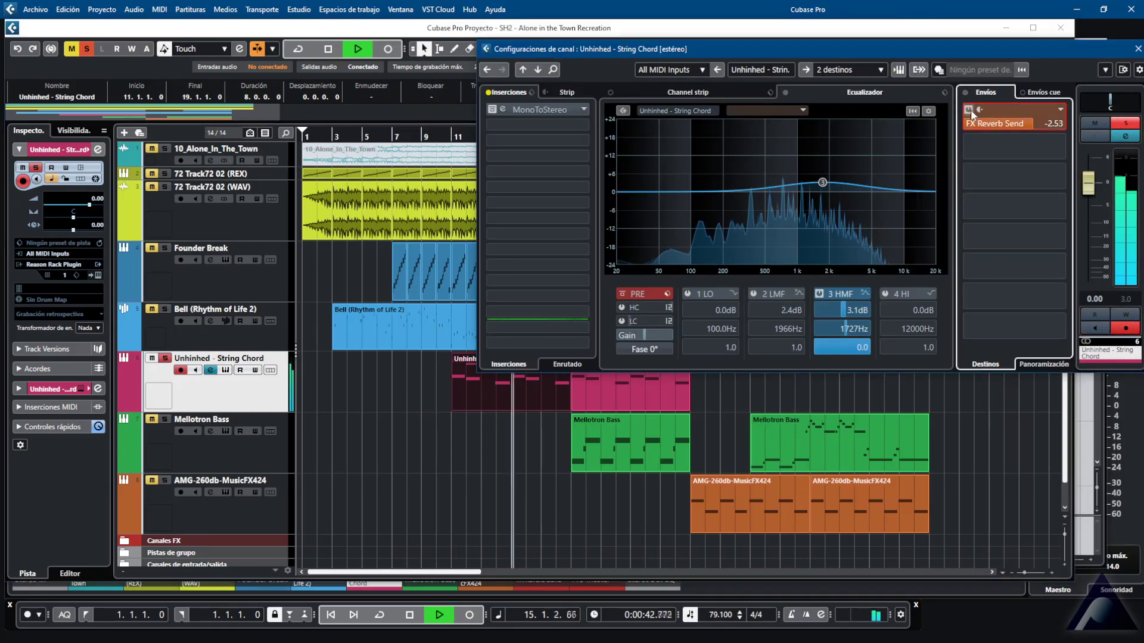
left_click_drag(971, 127, 523, 138)
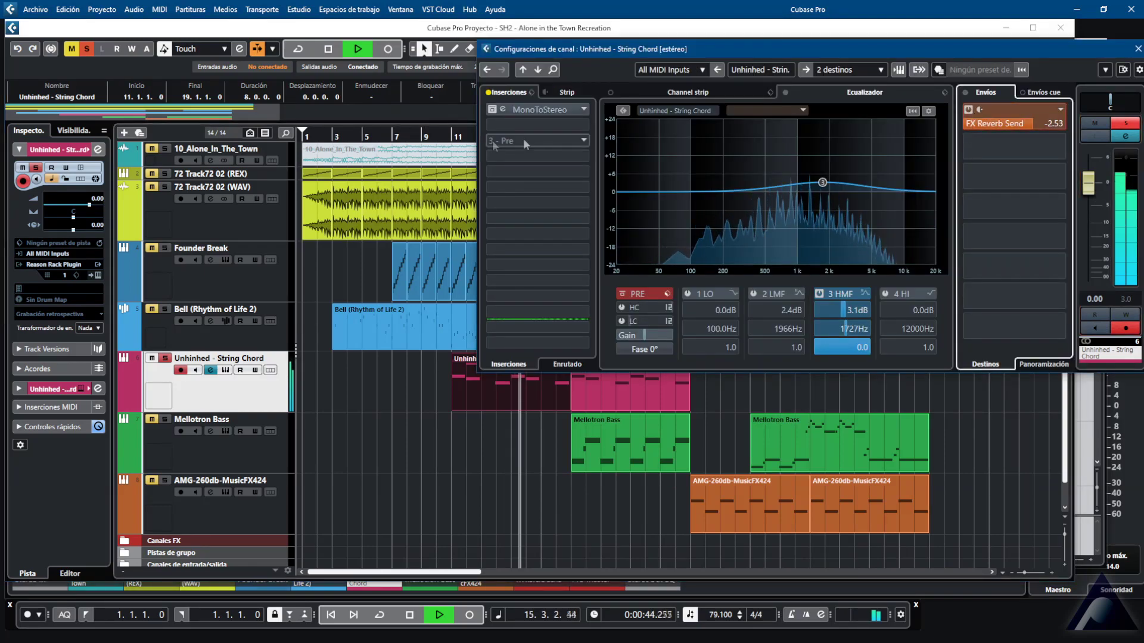
left_click(491, 109)
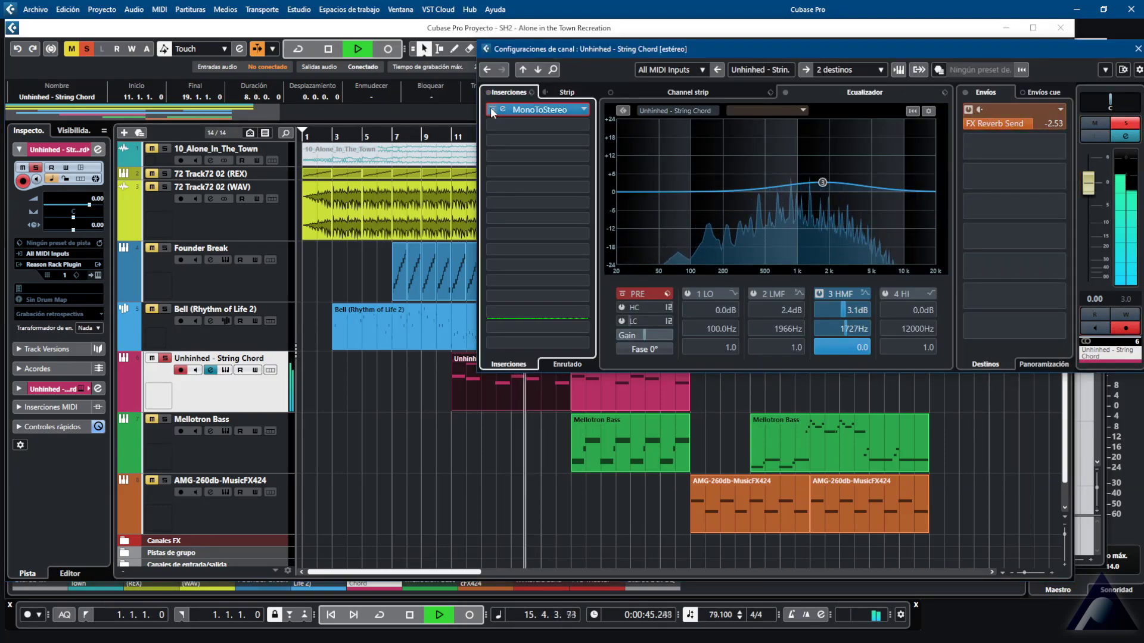
Close the String Chord channel settings and open the second Unhinhed - String Chord part in the key editor to view its notes
left_click(545, 427)
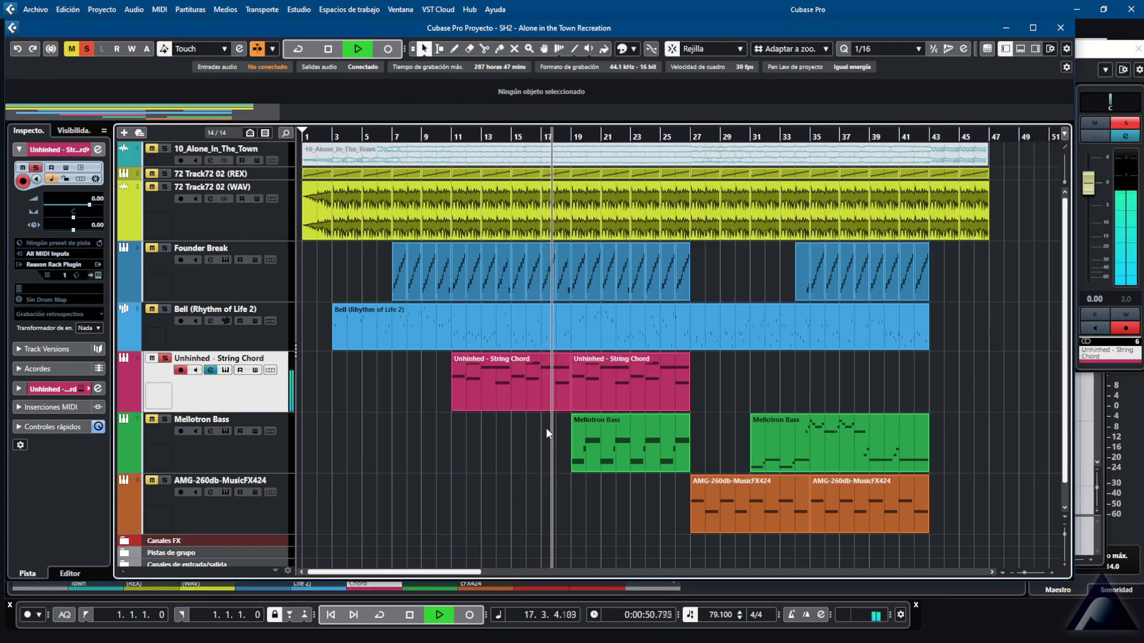
double_click(597, 398)
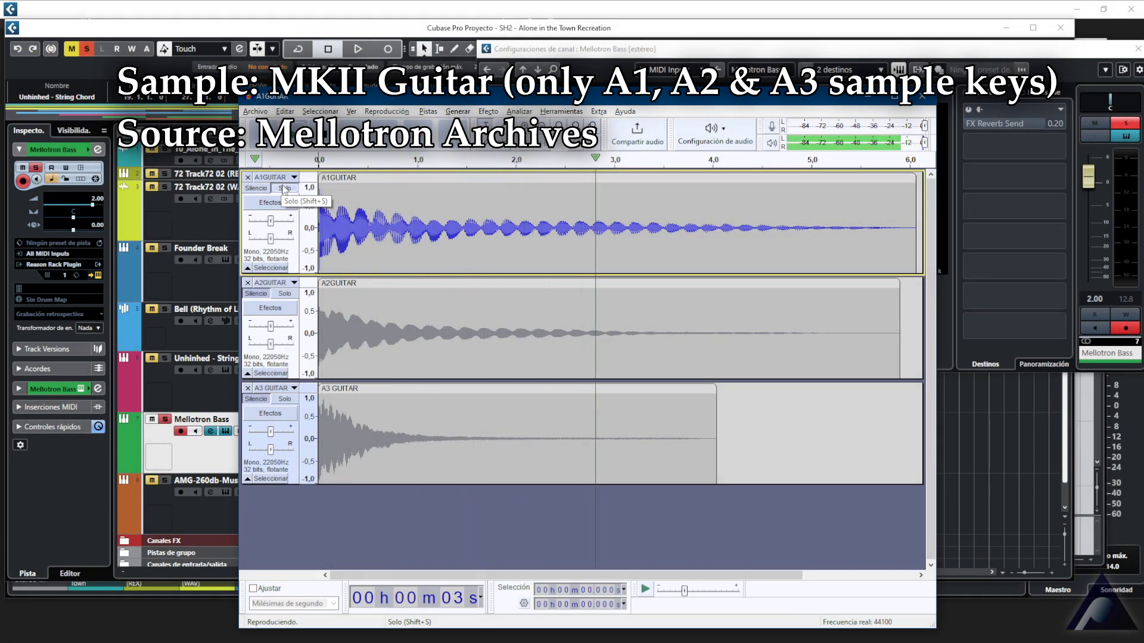
In Audacity, audition the A1GUITAR, A2GUITAR and A3 GUITAR source samples one at a time in solo
left_click(285, 188)
key("space")
left_click(290, 296)
key("space")
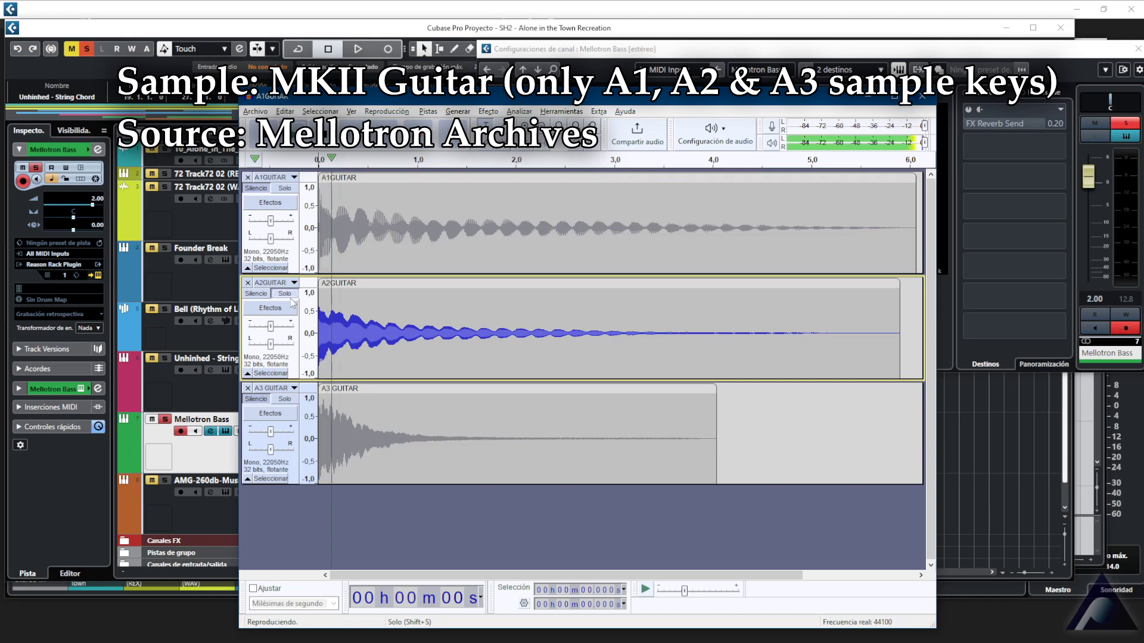
left_click(285, 399)
key("space")
key("space")
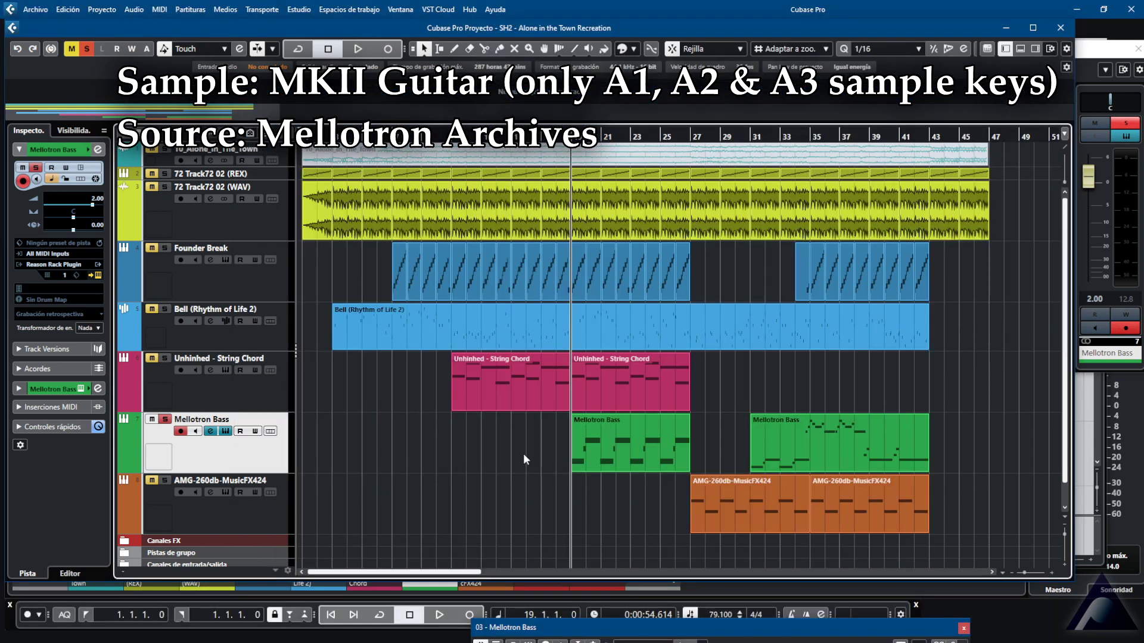
Start project playback, select the first Mellotron Bass part and activate the FX Reverb Send in its channel settings
key("space")
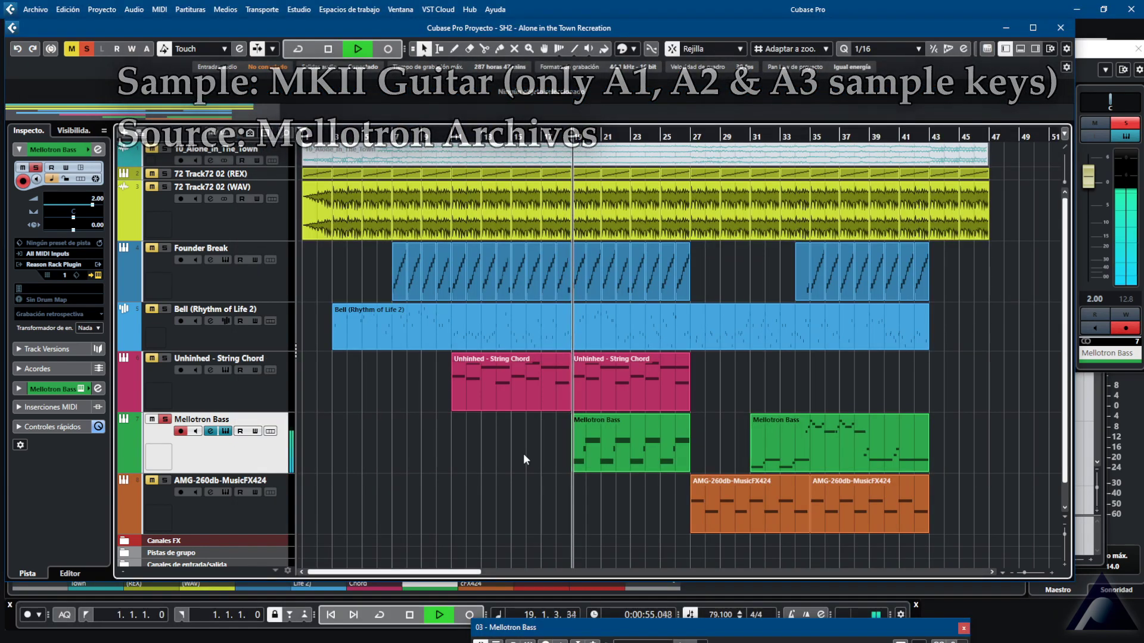
left_click(615, 456)
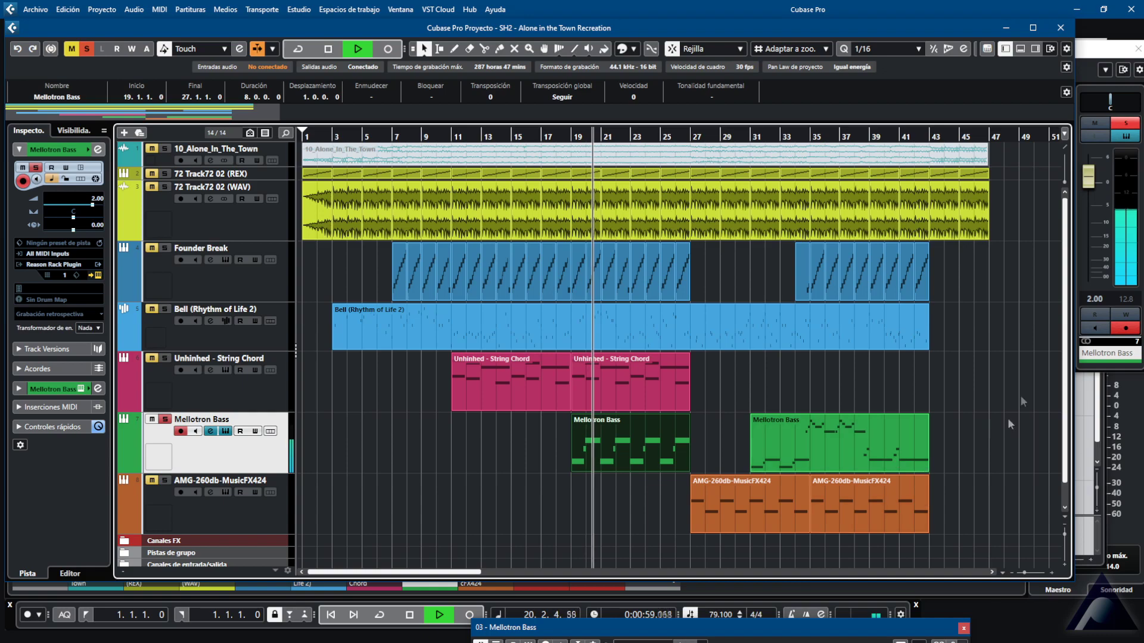
key("e")
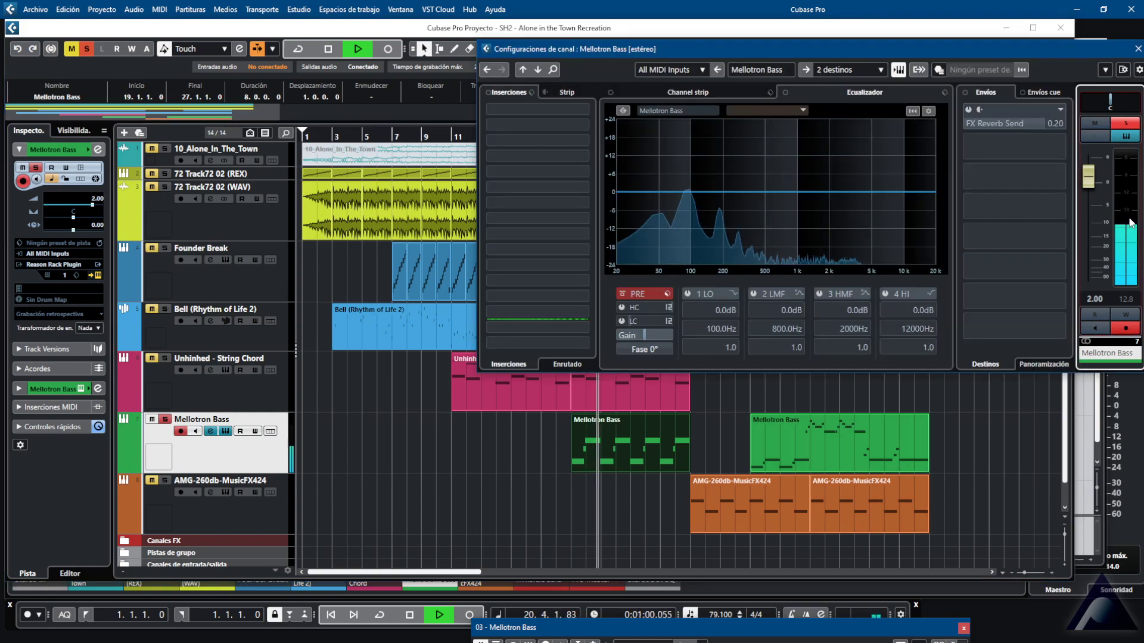
left_click(970, 108)
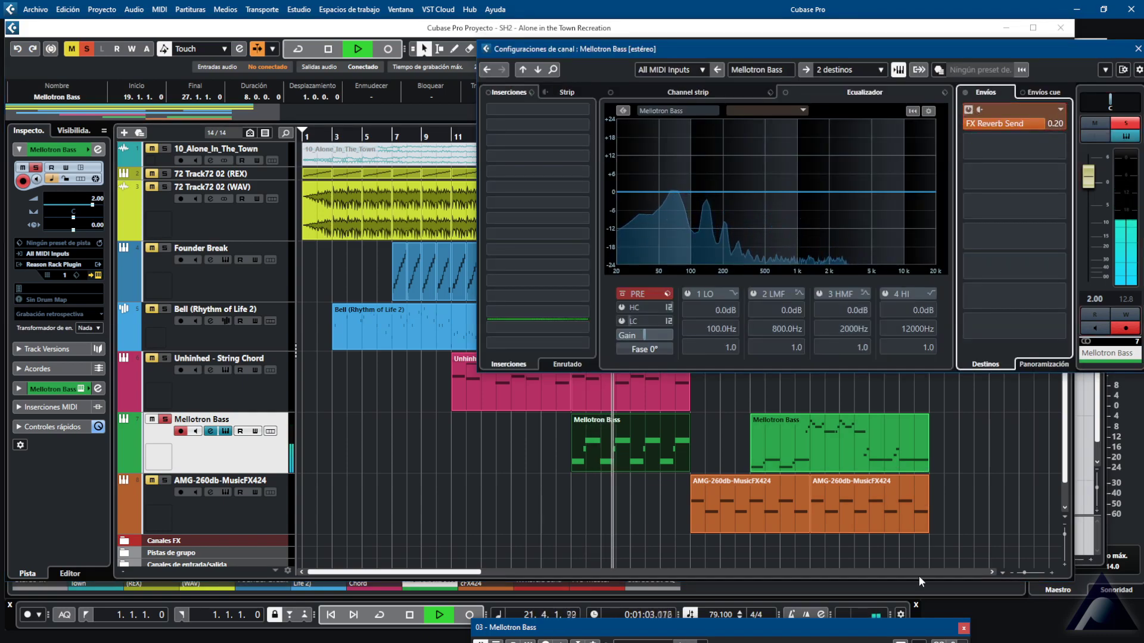
Bring up the Mellotron Bass NN-XT instrument, inspect the key zones of its guitar samples, and return to the project window
left_click(963, 544)
left_click_drag(907, 620, 786, 146)
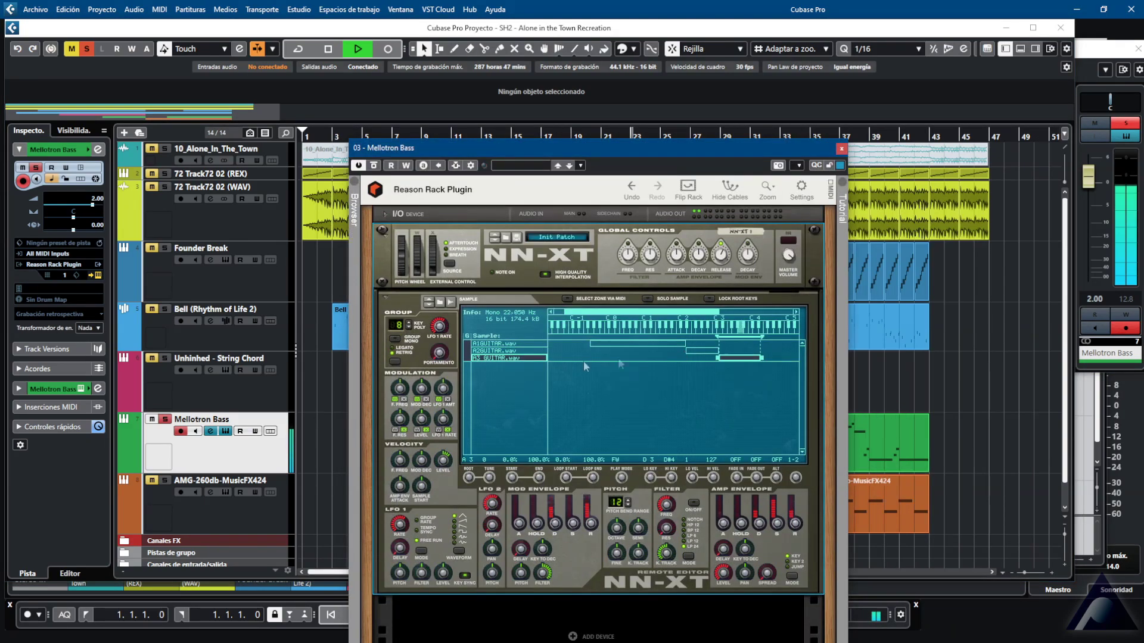
left_click(537, 344)
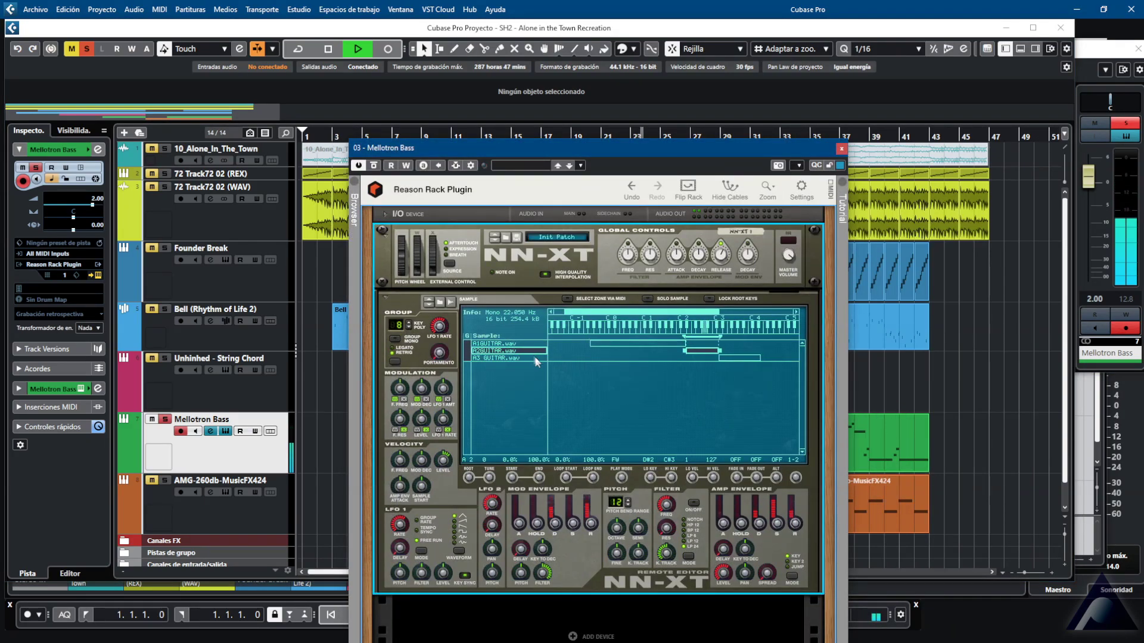
left_click(534, 357)
left_click(642, 428)
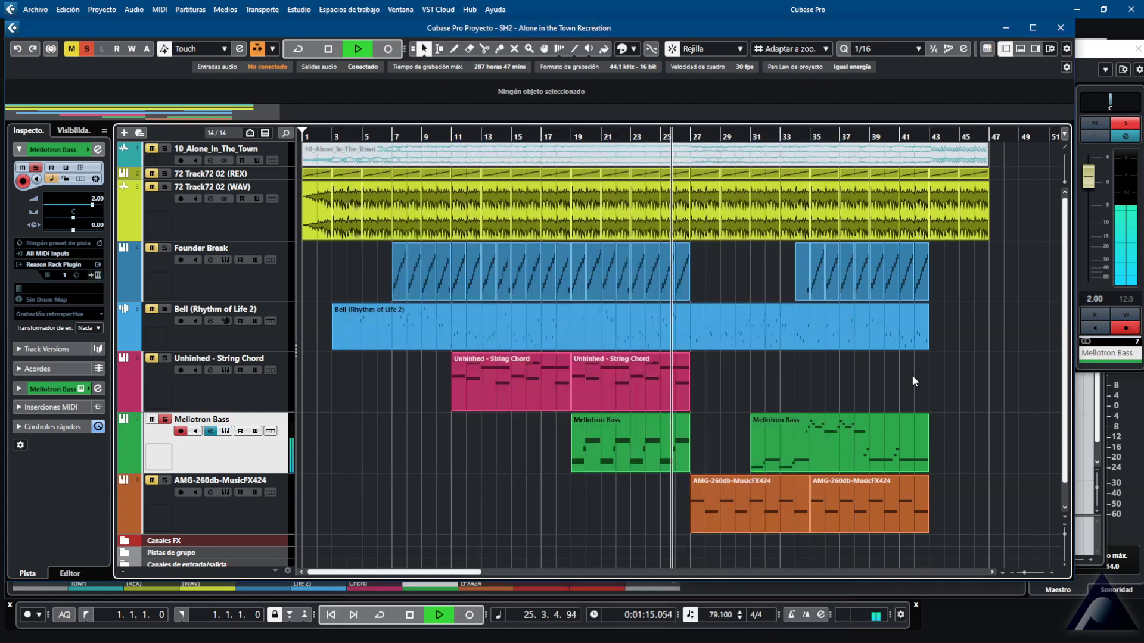
Move playback to about bar 34 and open the second Mellotron Bass part in the key editor to view its notes
left_click(793, 136)
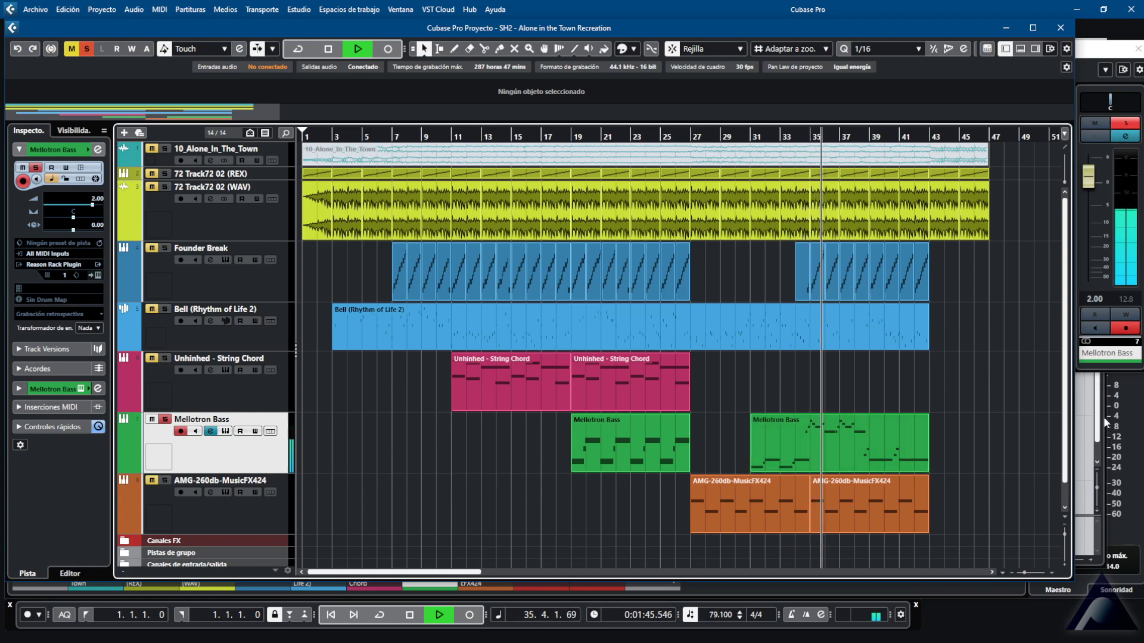
double_click(895, 441)
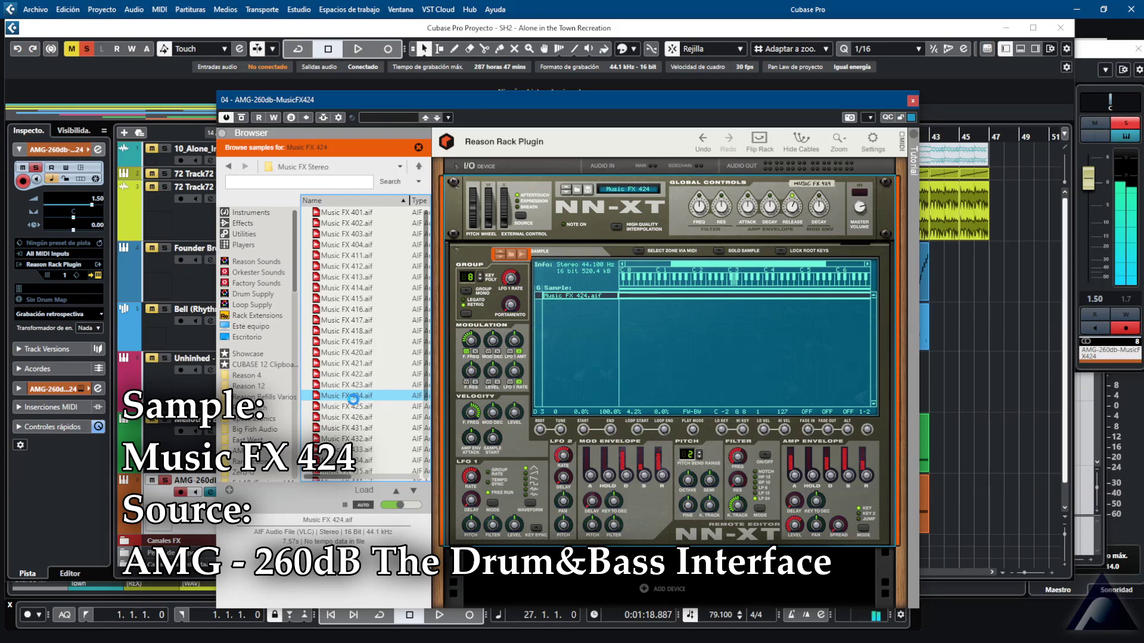
Review the Music FX 424 sample in the AMG-260db-MusicFX424 track's NN-XT and close the instrument
left_click(588, 366)
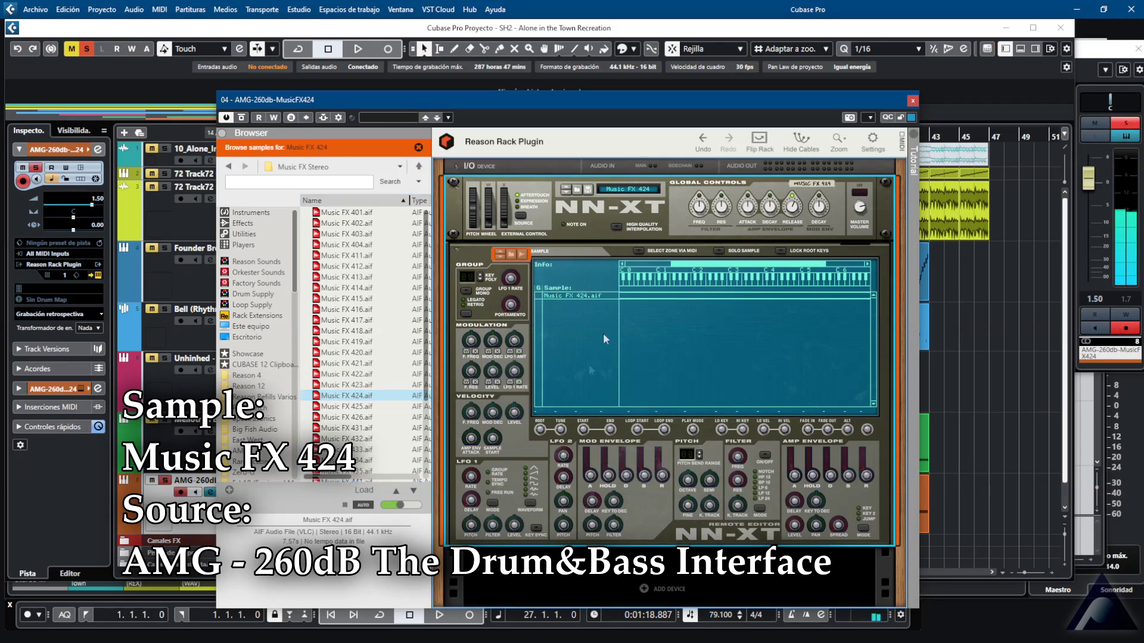
left_click(912, 101)
Start playback, select the first AMG-260db-MusicFX424 part and turn off the equalizer bypass in its channel settings
key("space")
left_click(767, 499)
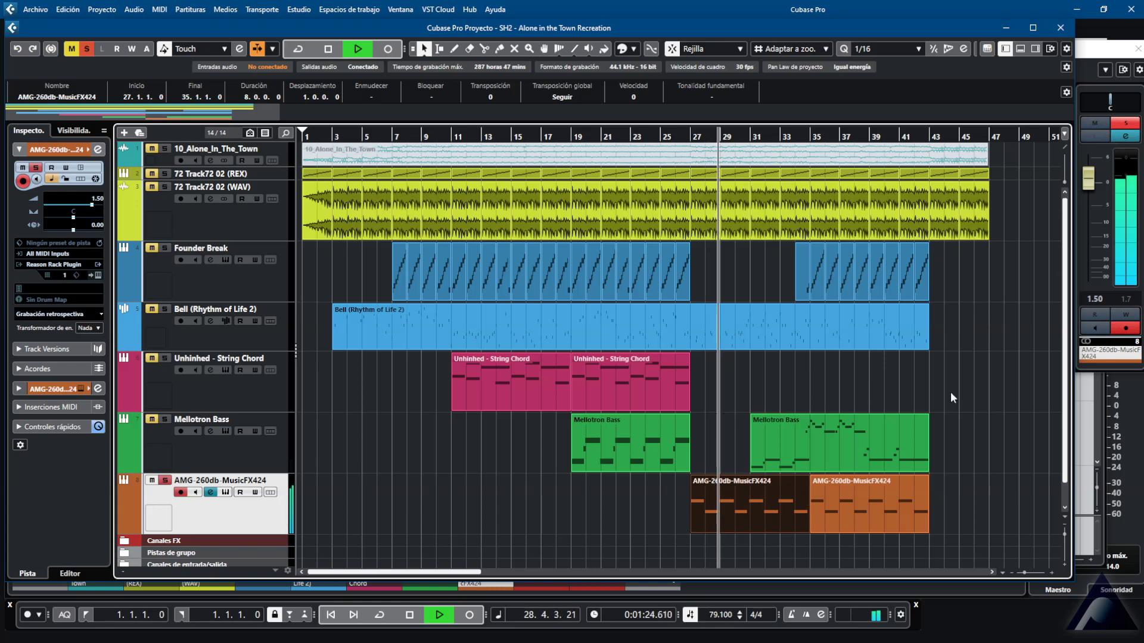
key("e")
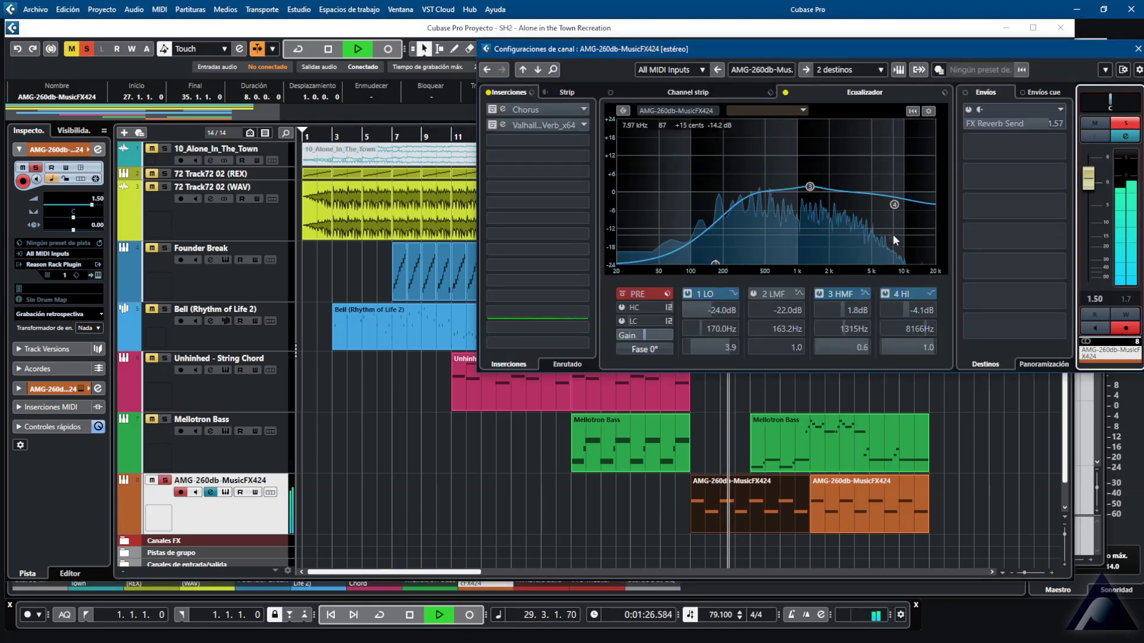
left_click(785, 93)
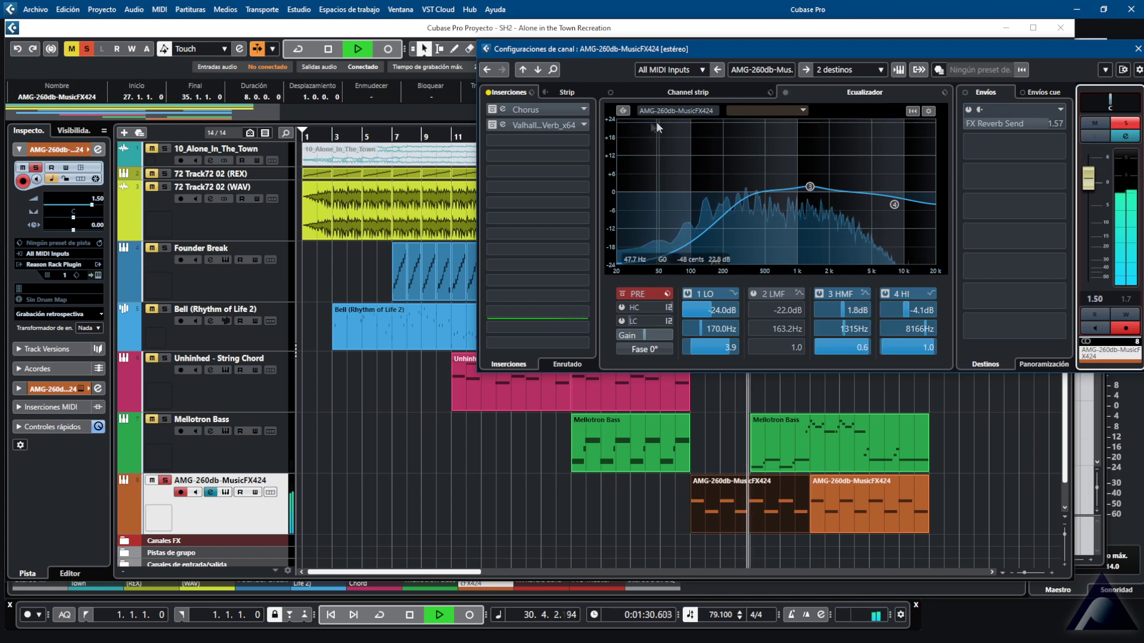
Open the AMG-260db-MusicFX424 channel's Chorus and ValhallaVintageVerb inserts, turn off their bypass, and return to the project window
left_click(503, 109)
left_click(502, 125)
left_click(376, 327)
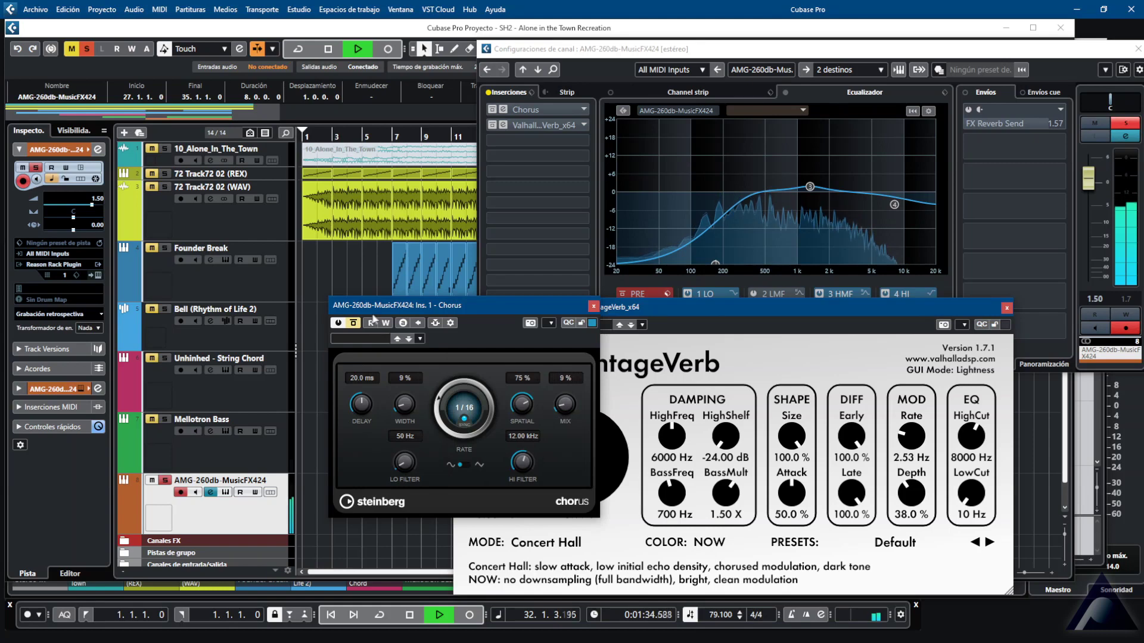
left_click(594, 307)
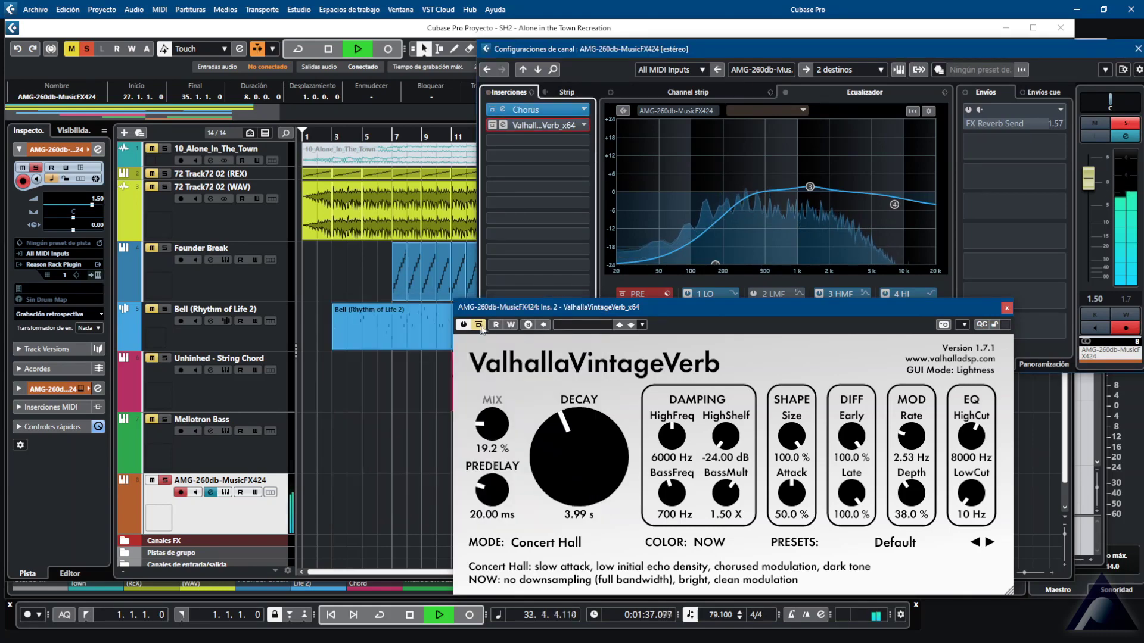
left_click(1006, 308)
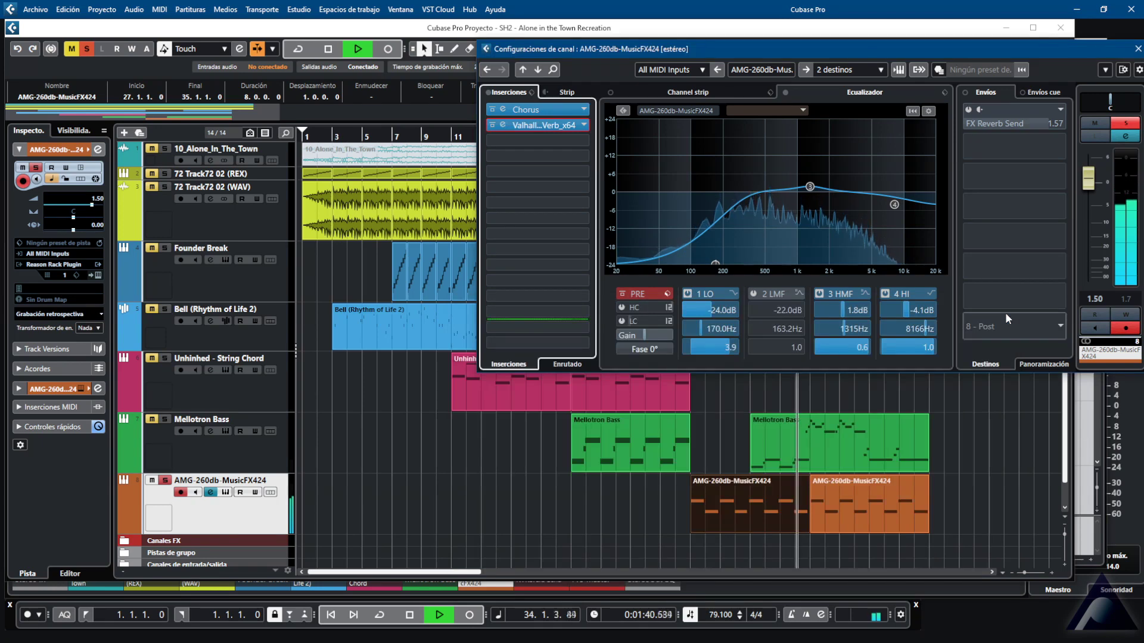
left_click(1002, 414)
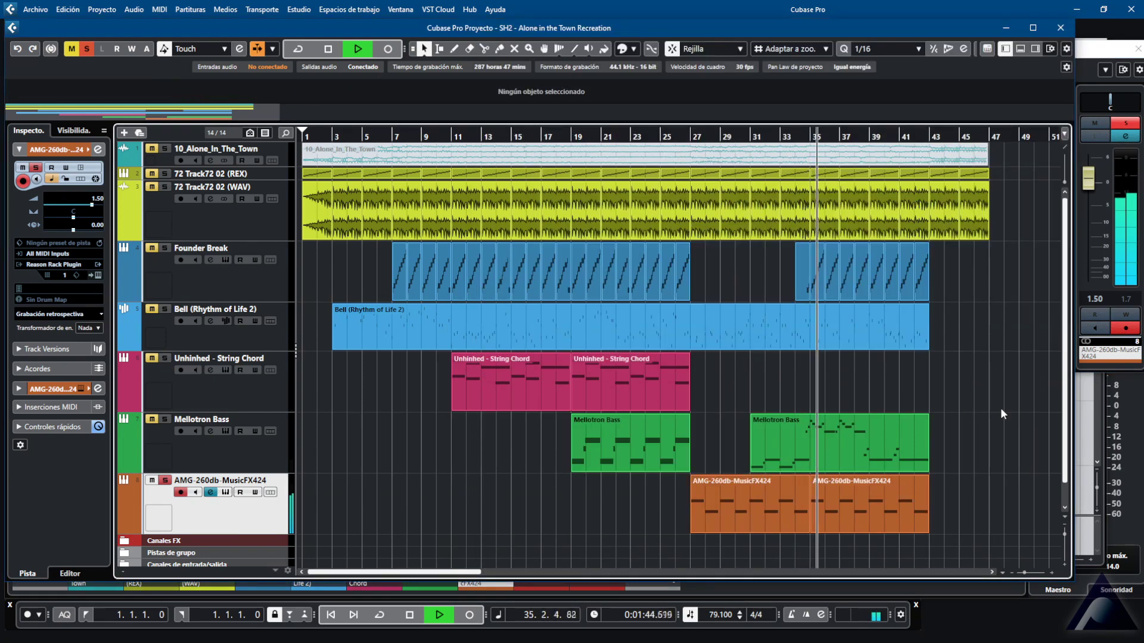